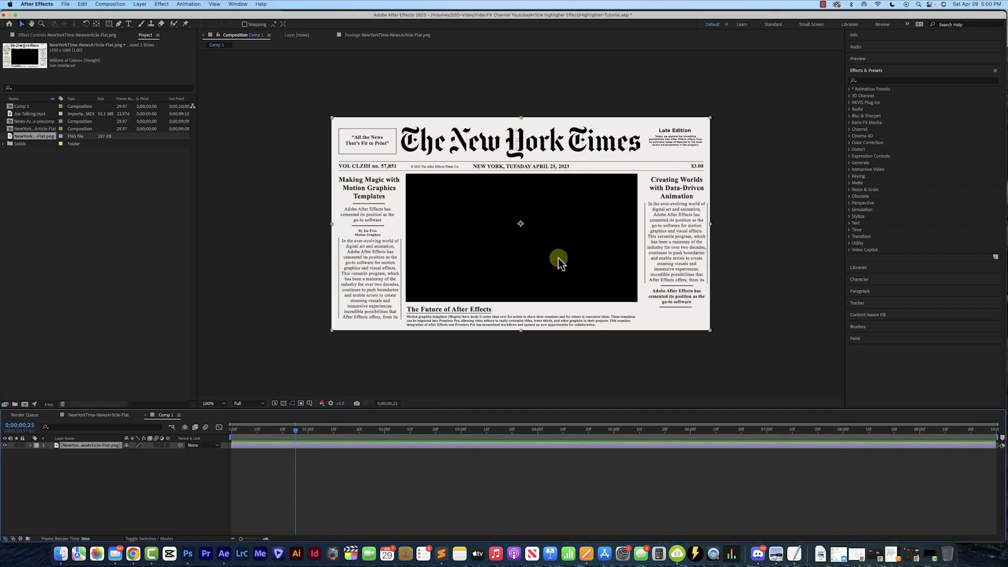
Create a new solid layer at the composition's size
key(period)
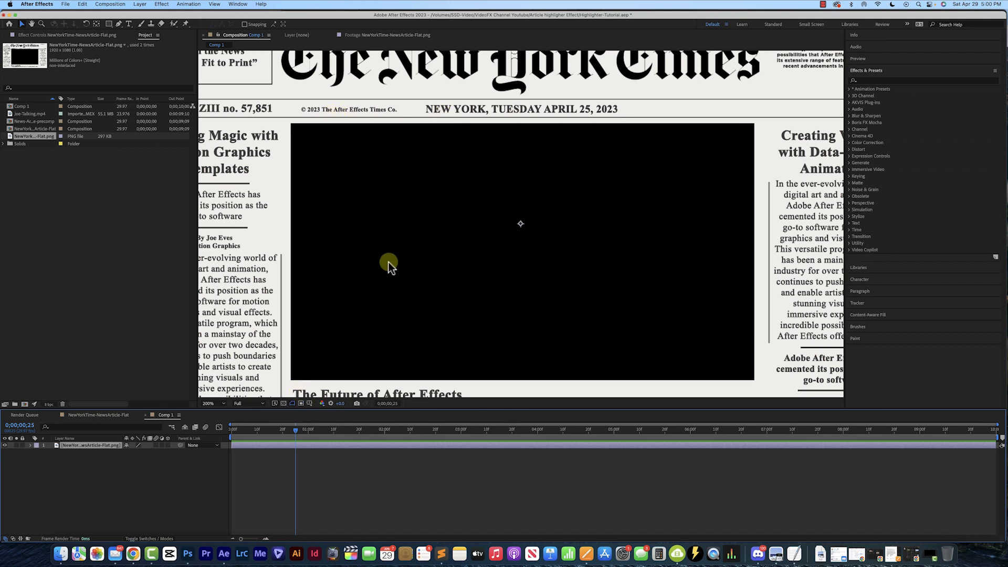
key(comma)
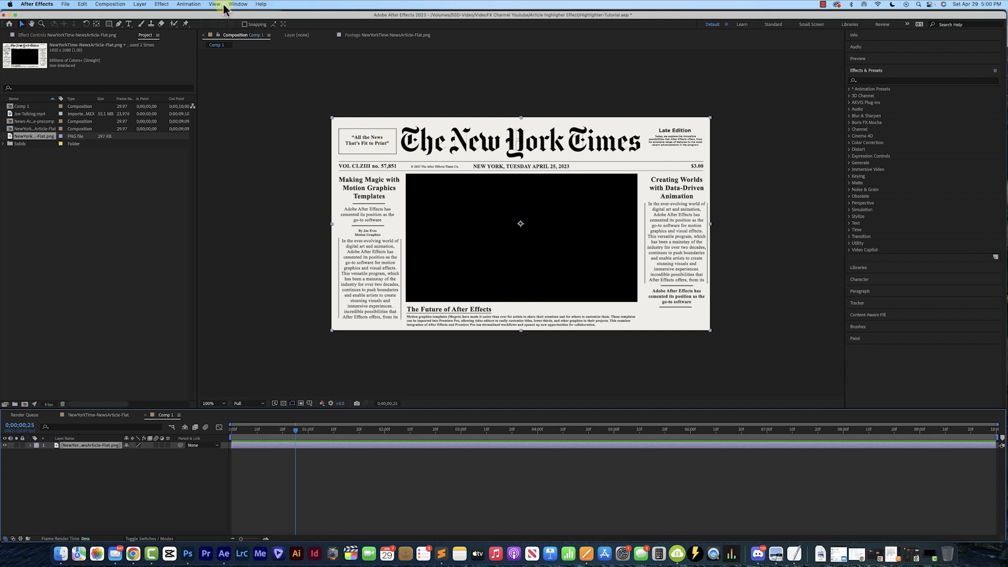
click(140, 4)
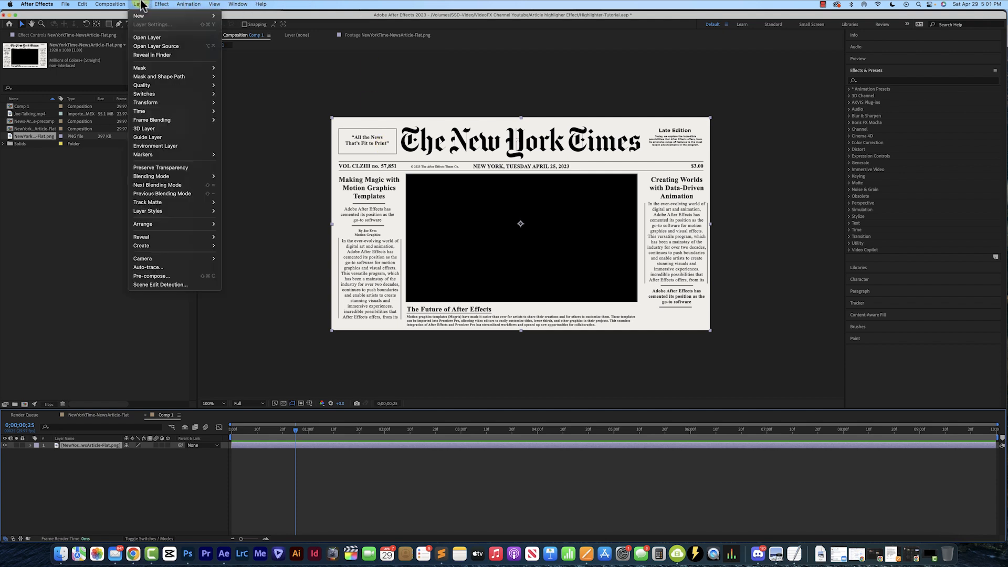
mouse_move(142, 15)
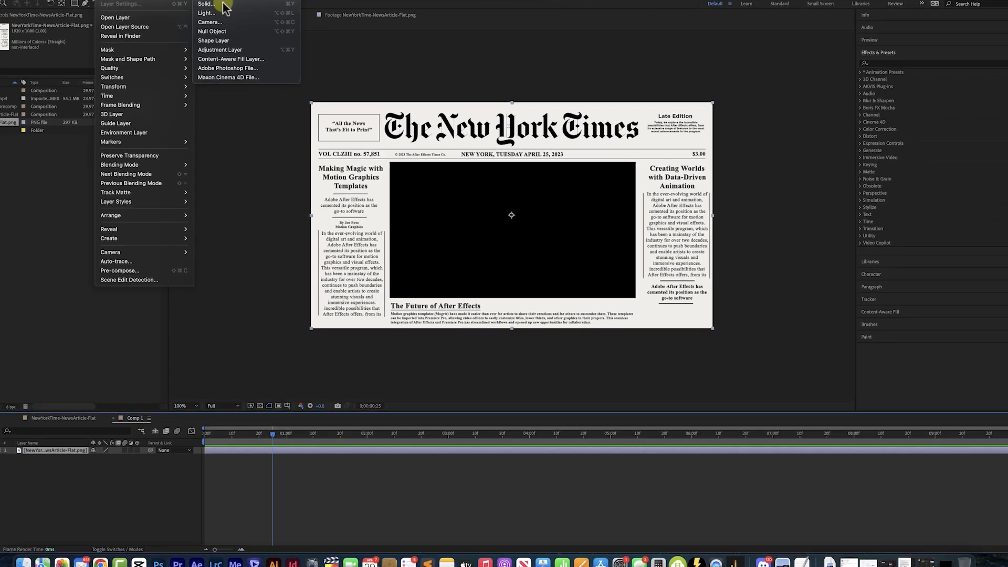
click(223, 5)
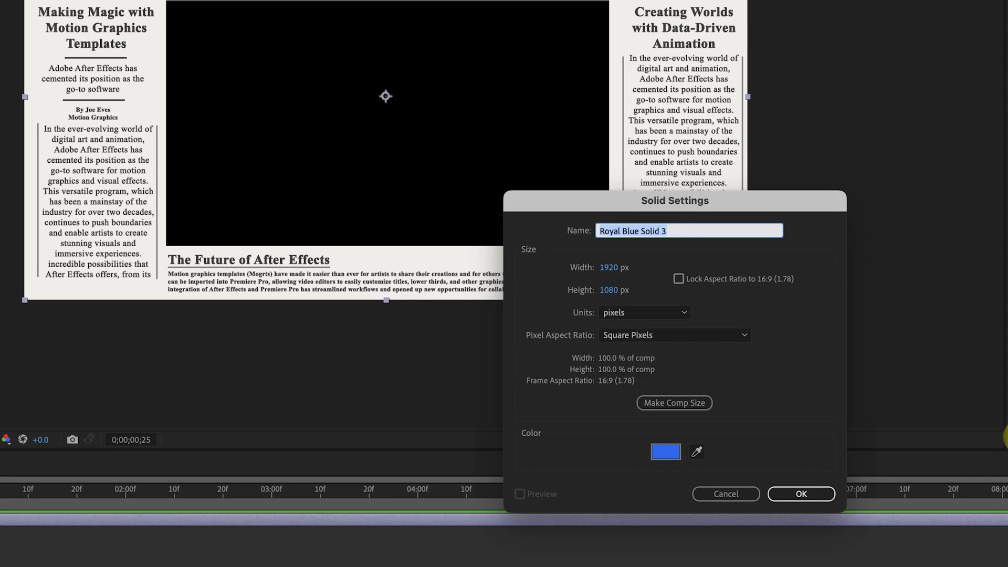
click(679, 407)
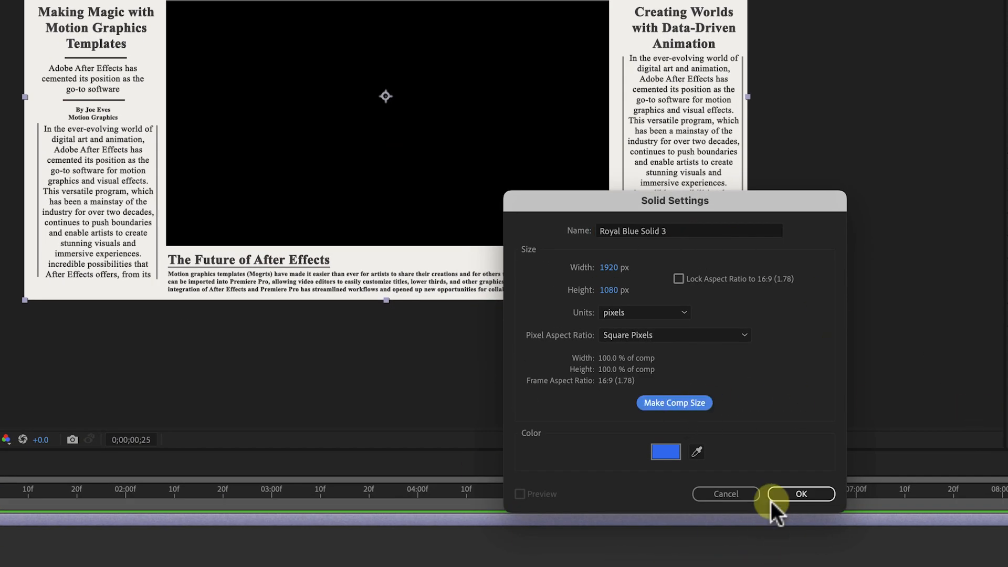
click(793, 494)
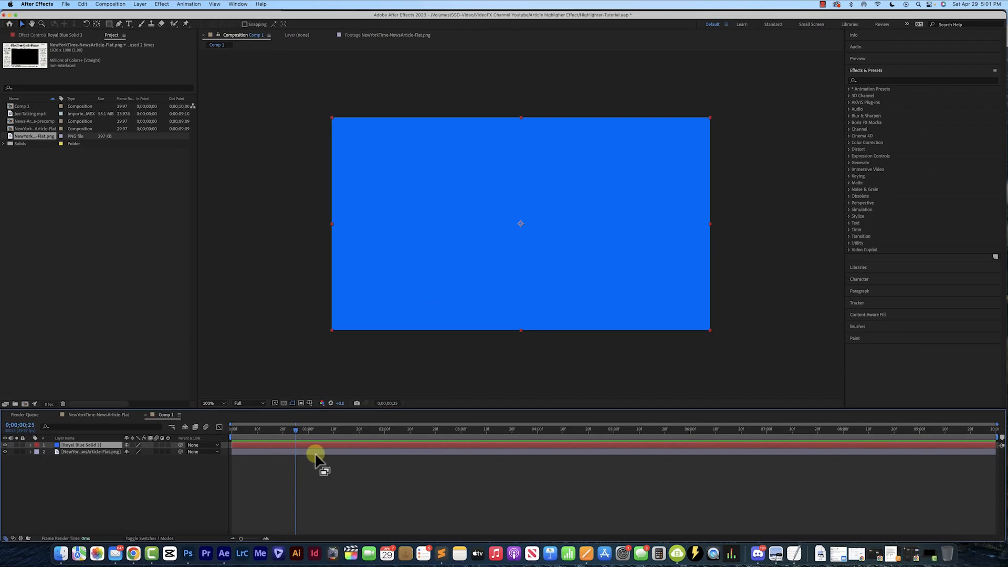
Search the effects for stroke and apply the Stroke effect to the solid layer
click(875, 80)
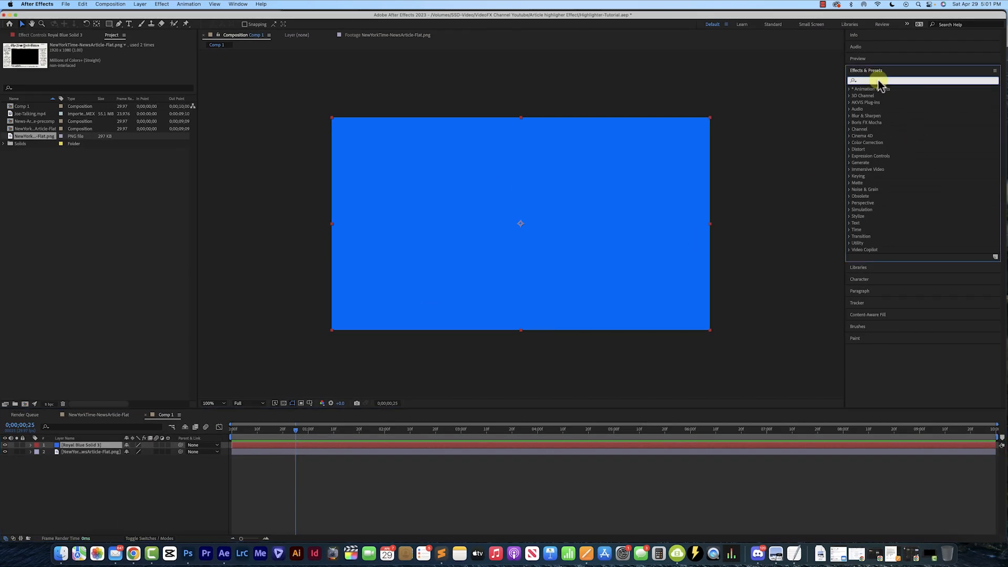
text(st)
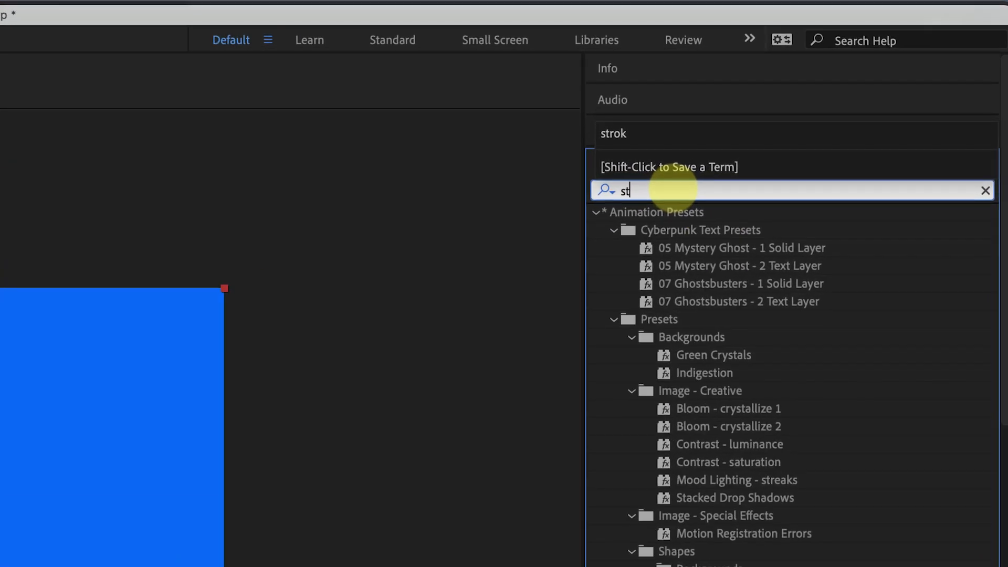
text(roke)
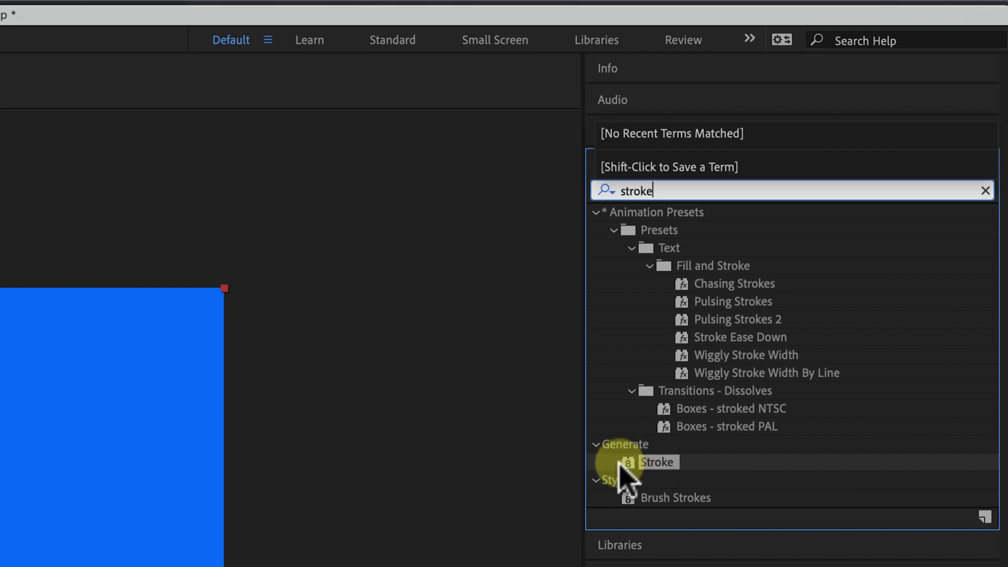
mouse_move(654, 463)
mouse_down()
mouse_move(678, 488)
mouse_move(11, 551)
mouse_move(429, 515)
mouse_up()
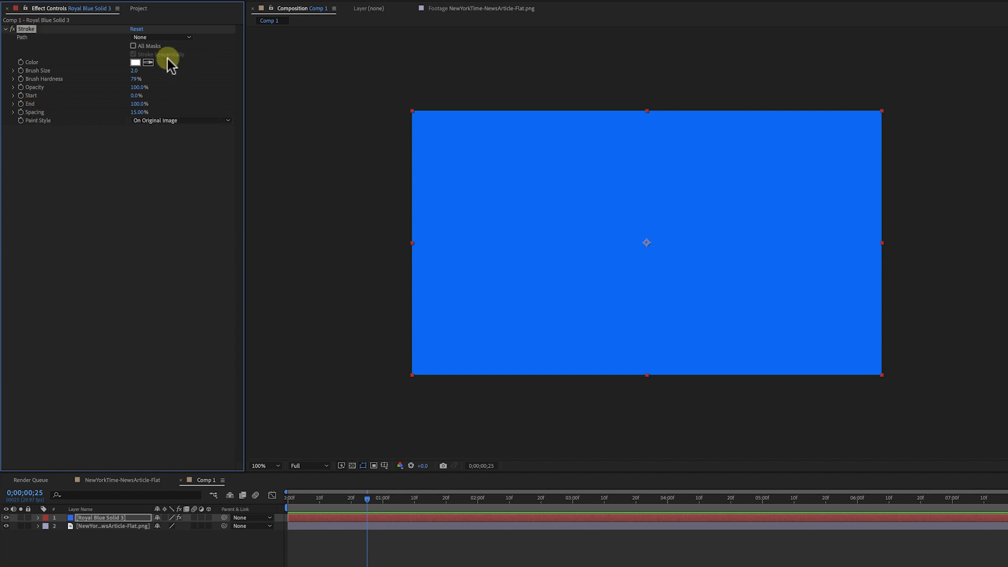
Hide the solid layer and set the Stroke's Paint Style to On Transparent
click(6, 518)
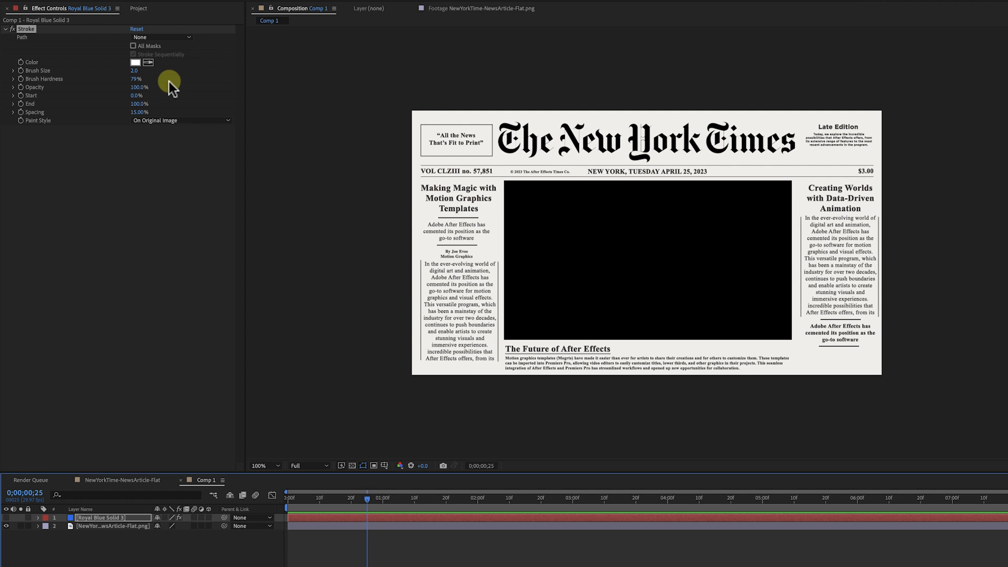
click(180, 121)
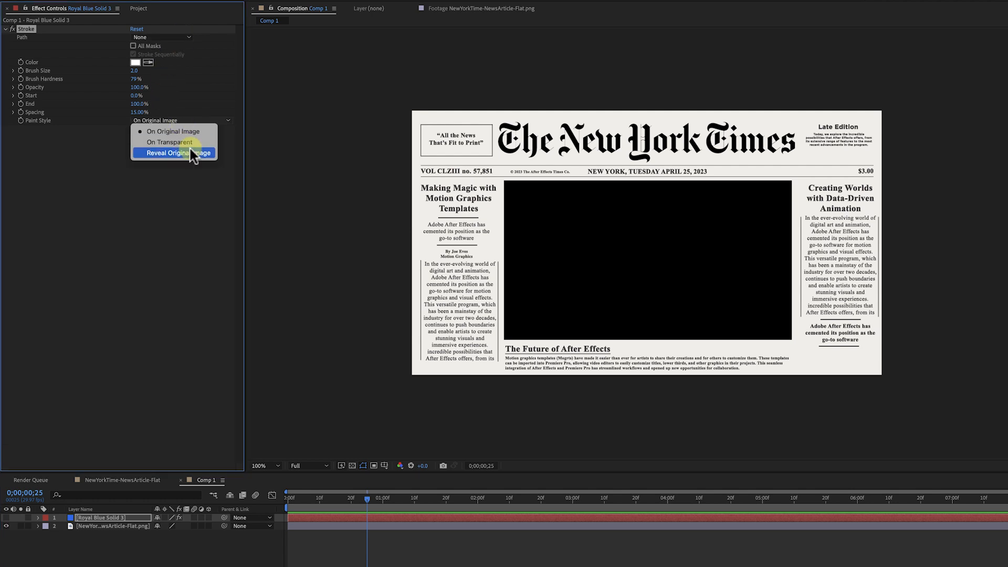
click(184, 142)
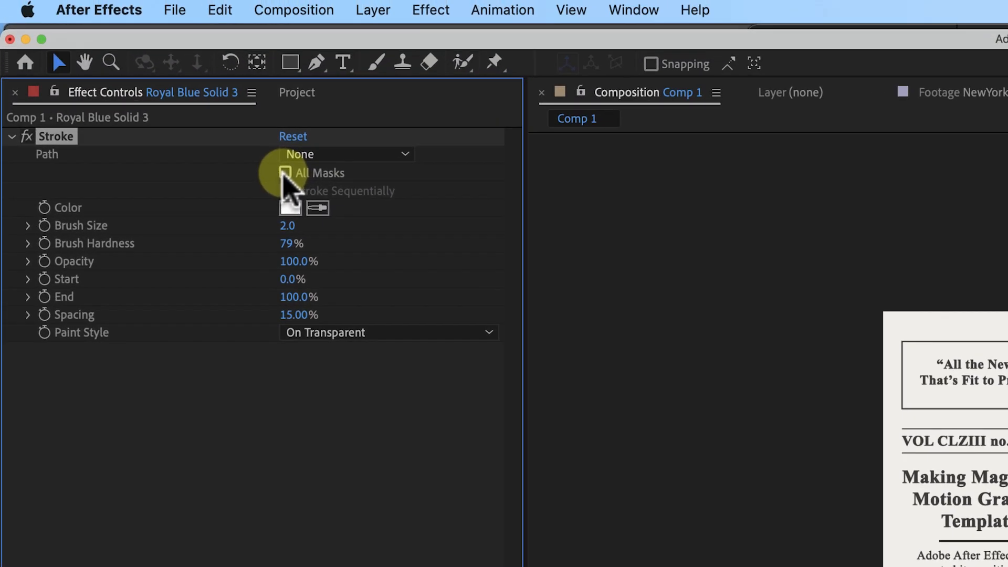
click(199, 101)
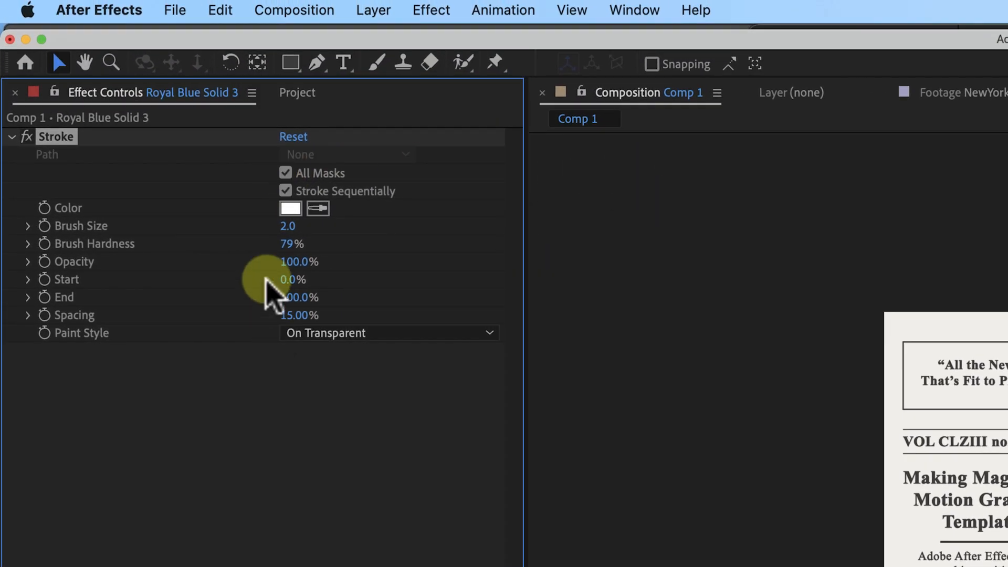
Draw a straight mask path with the Pen tool across the line "NEW YORK, TUESDAY APRIL 25, 2023"
click(317, 63)
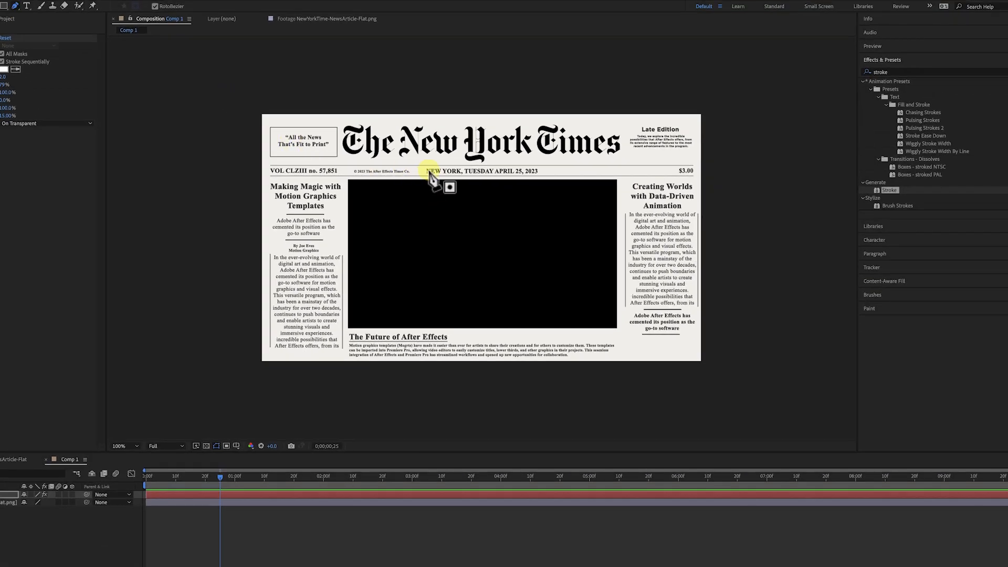
key(period)
click(366, 104)
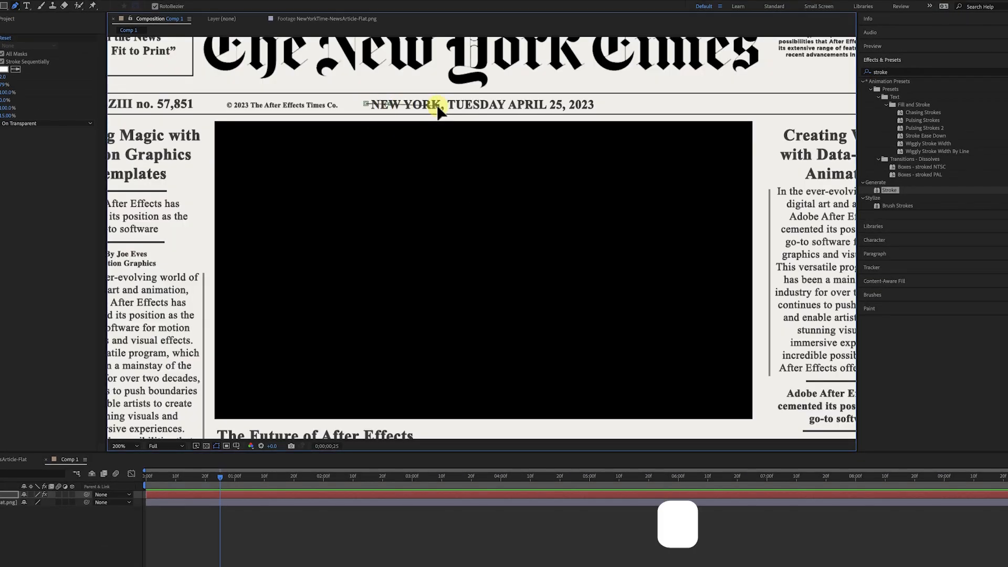
click(595, 104)
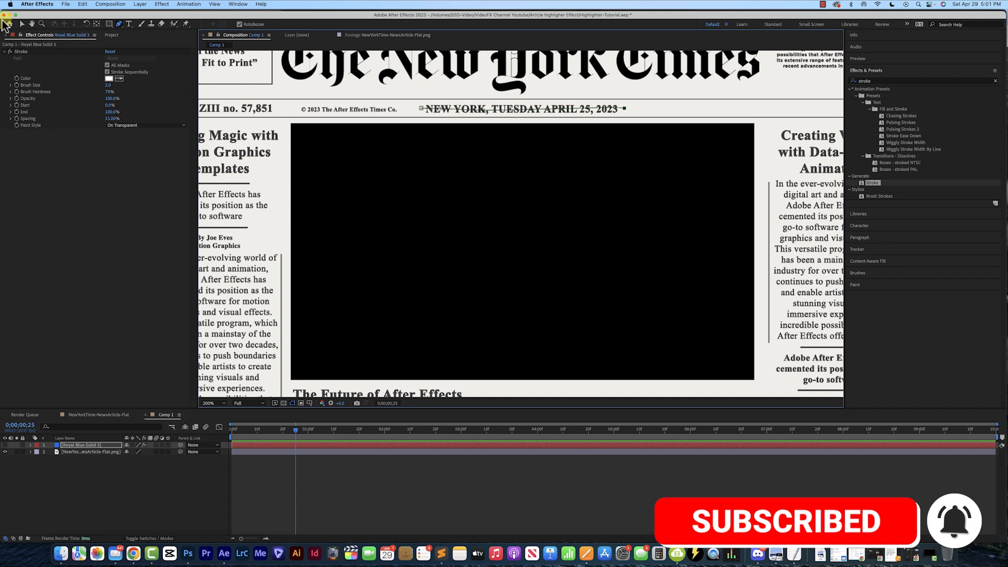
click(22, 24)
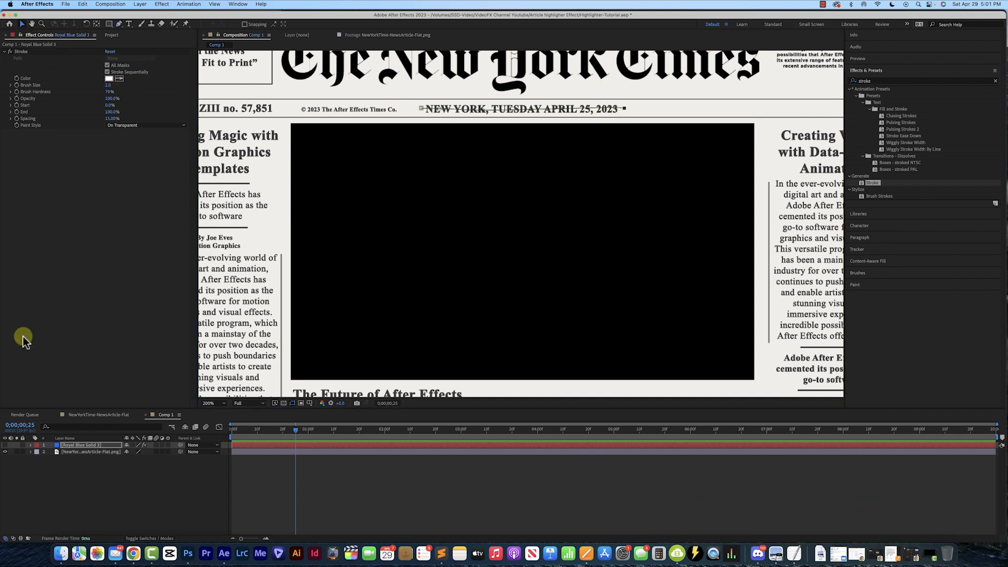
Make the solid layer visible again and set the stroke color to yellow
click(7, 450)
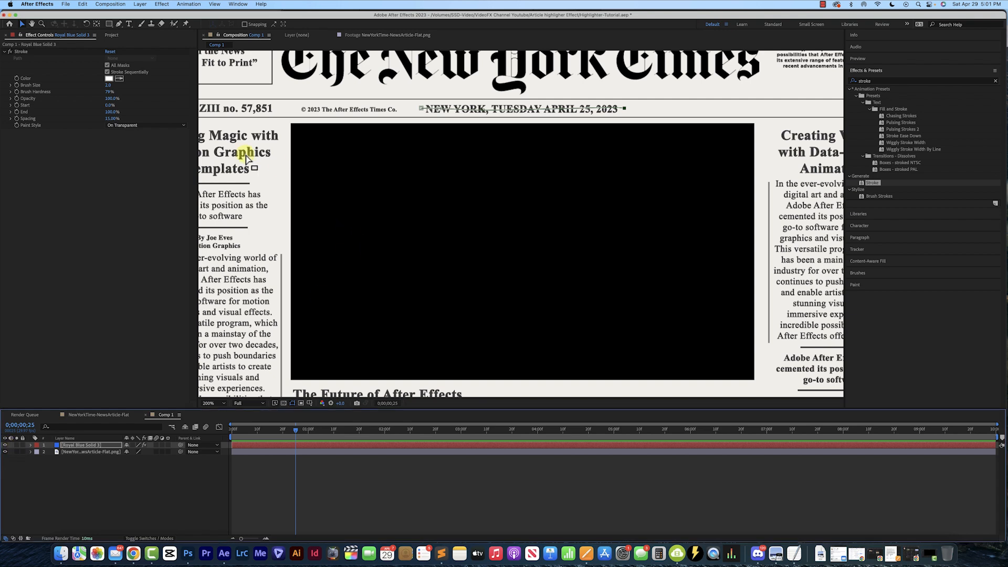
click(108, 78)
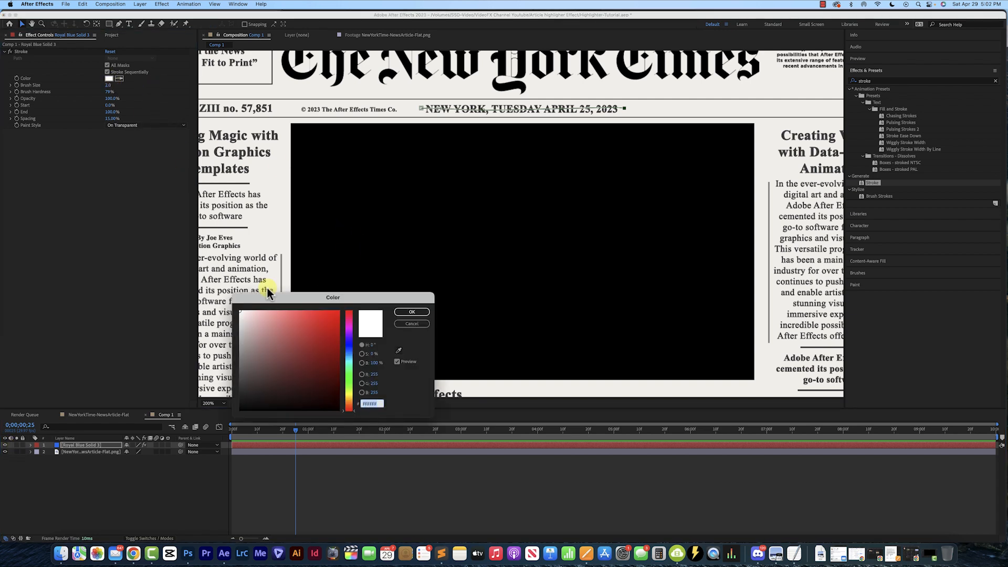
drag(347, 404, 348, 394)
click(329, 313)
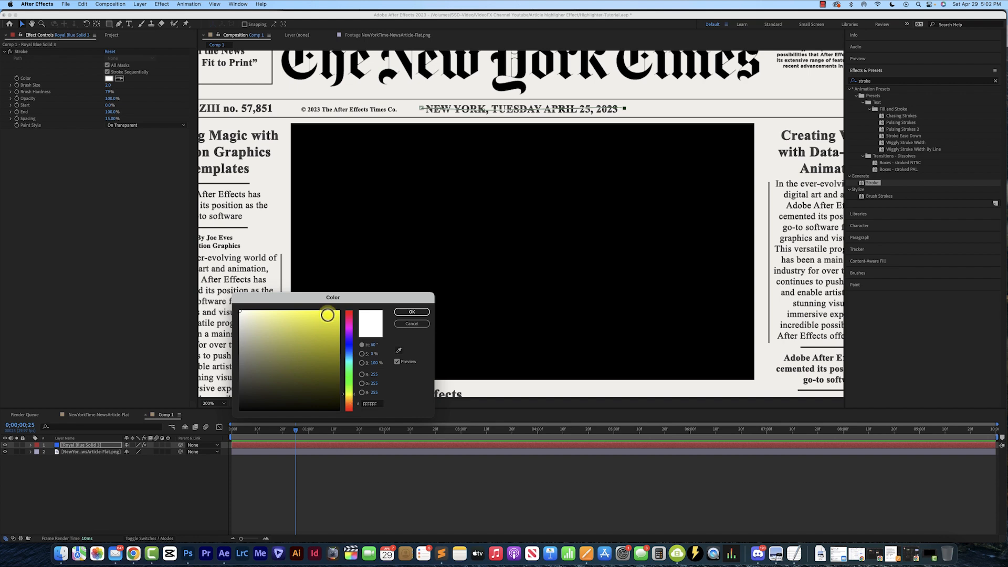
click(412, 313)
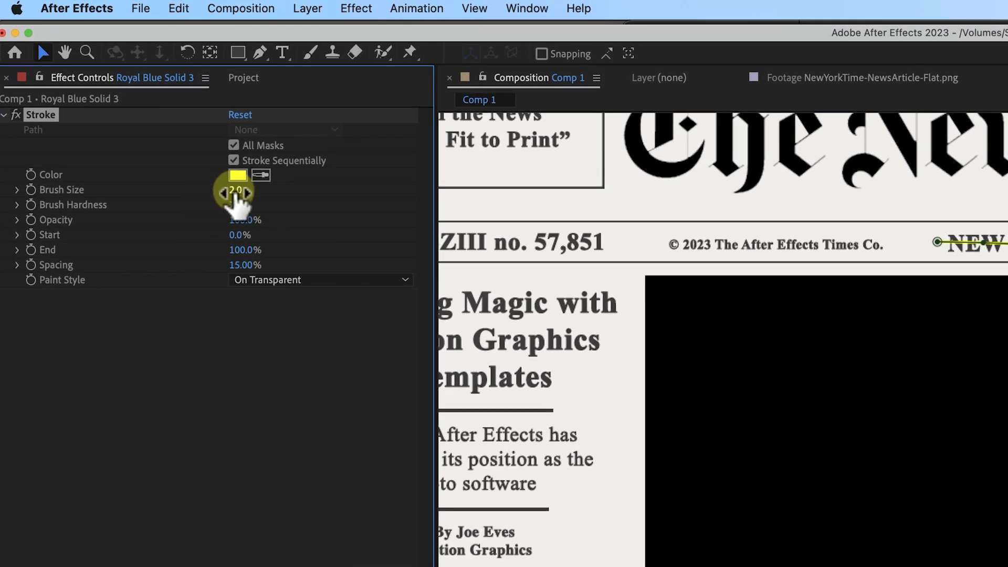
Set the stroke's brush size to 14.2 and the solid layer's blending mode to Multiply
drag(234, 193, 348, 198)
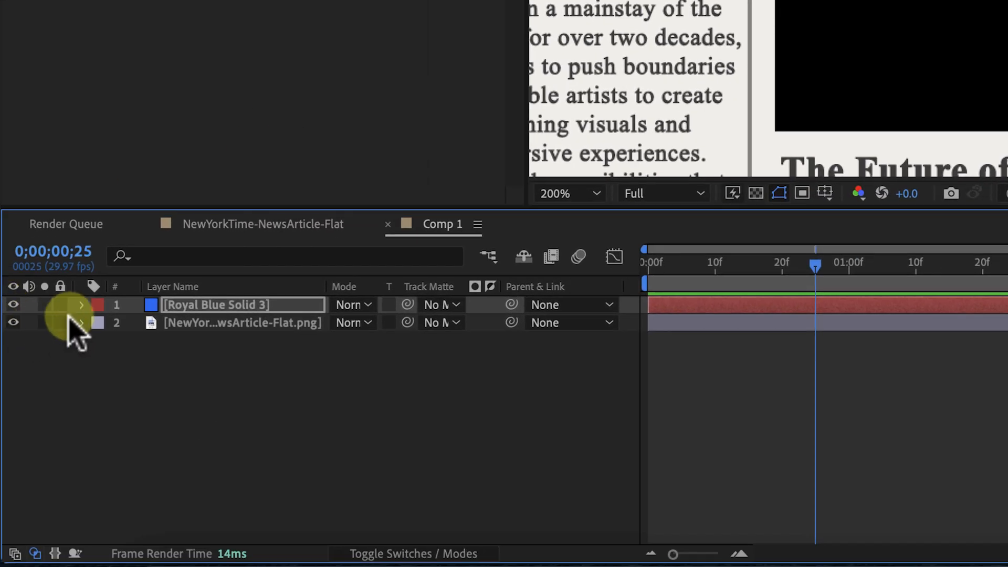
click(81, 306)
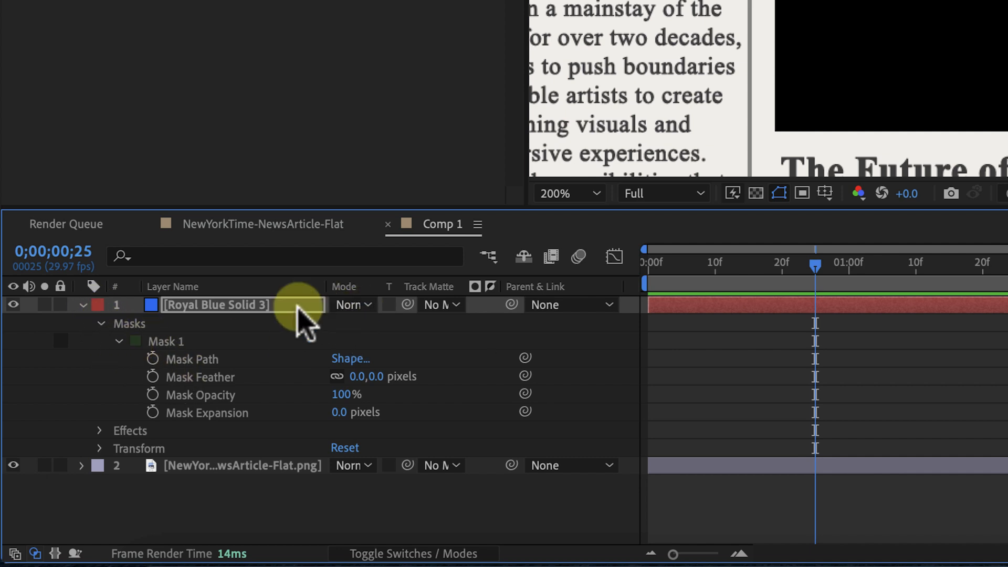
click(167, 343)
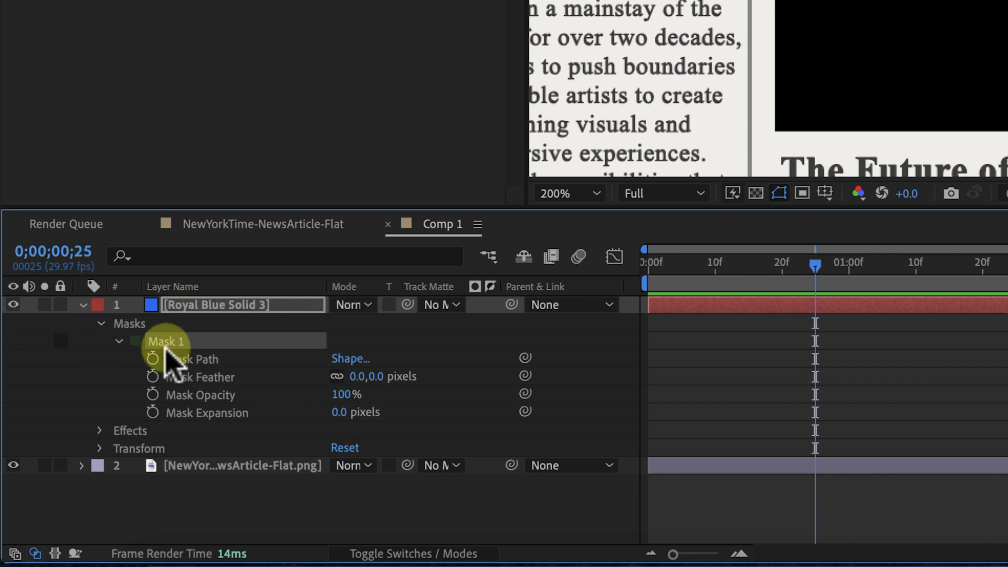
click(366, 309)
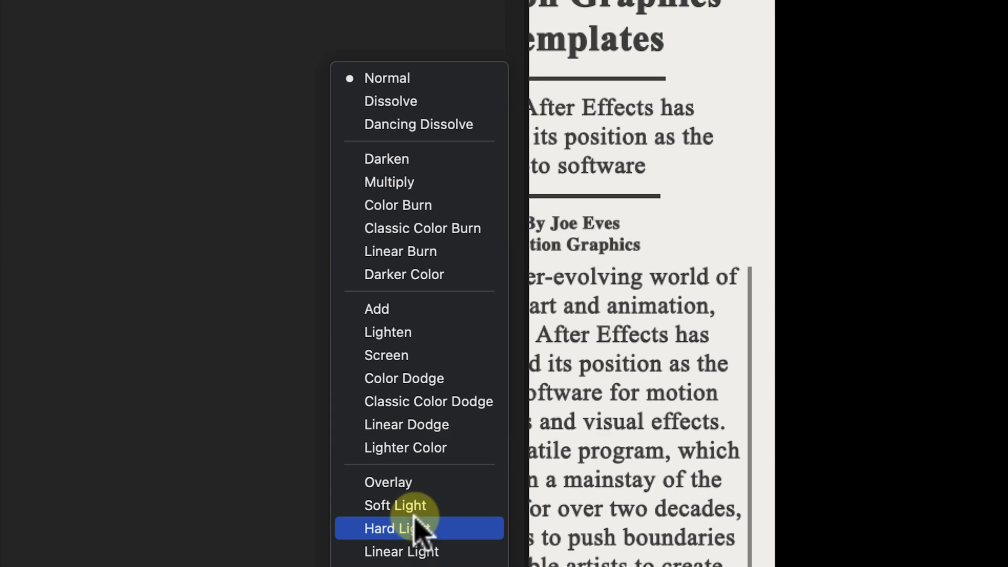
click(441, 402)
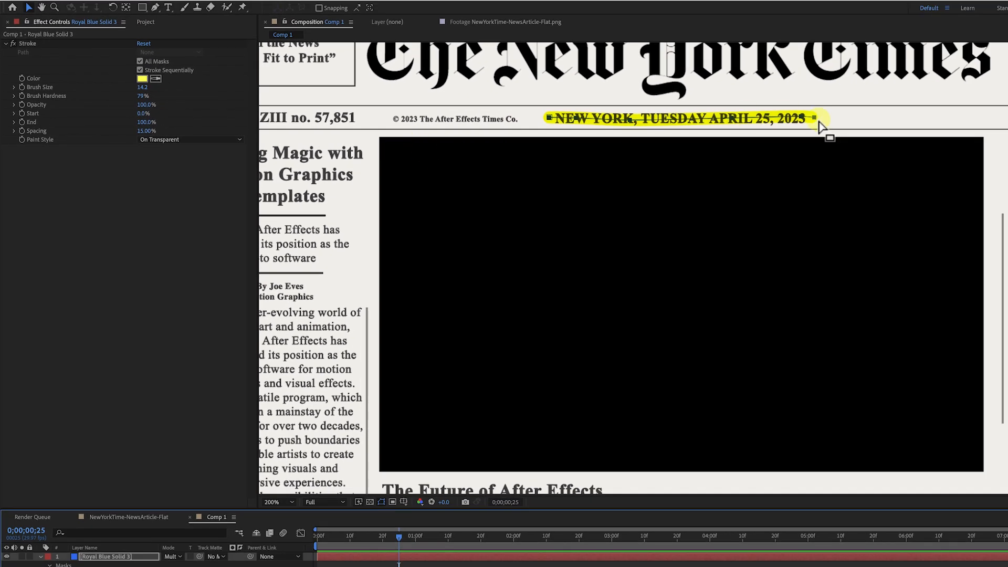
Set the stroke's brush hardness to 76% and brush size to 10
mouse_move(145, 98)
mouse_down()
mouse_move(135, 100)
mouse_move(174, 98)
mouse_move(82, 96)
mouse_move(101, 90)
mouse_up()
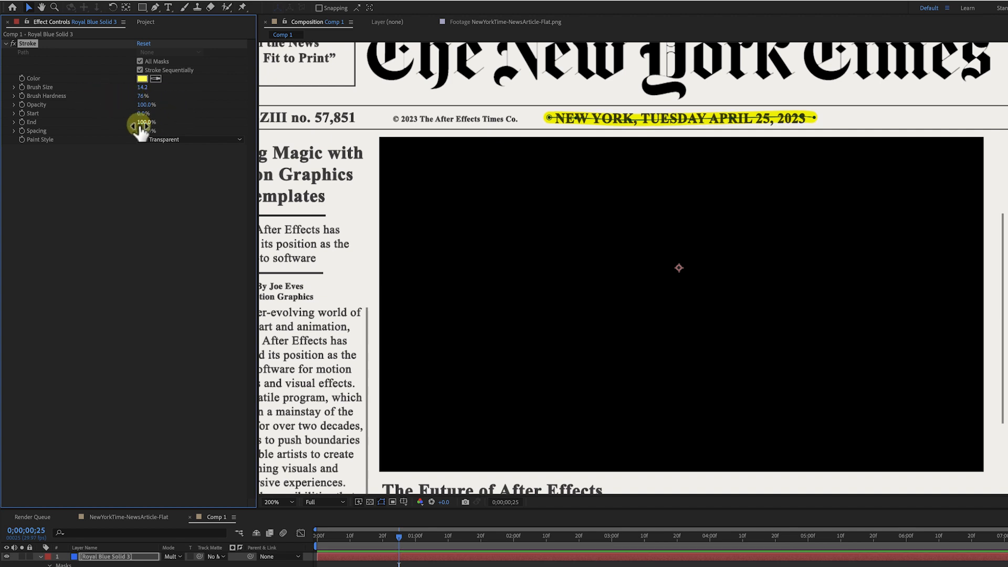
mouse_move(146, 88)
mouse_down()
mouse_move(173, 88)
mouse_move(127, 87)
mouse_up()
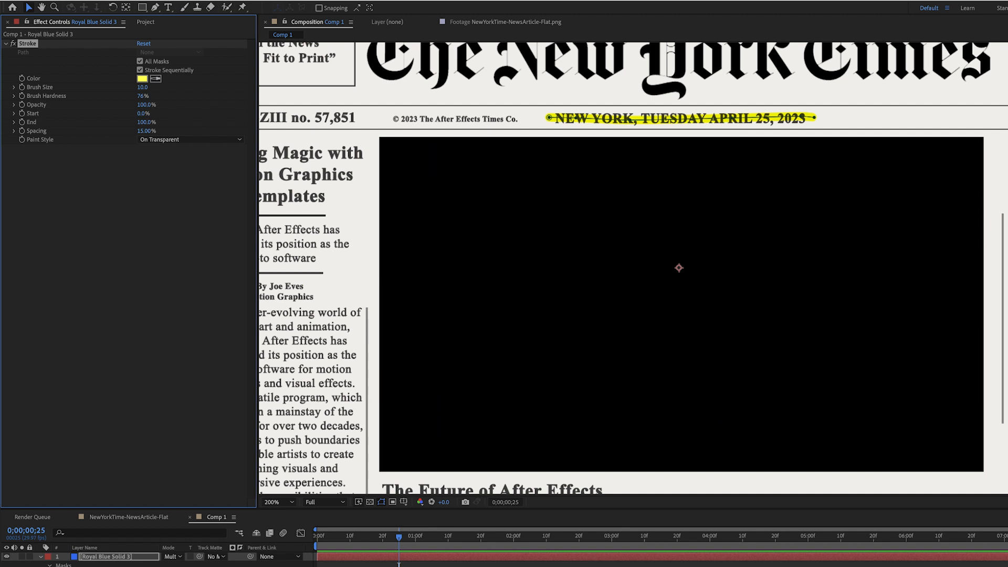
At the start of the timeline, add a keyframe for the Stroke's End and set it to 0%
drag(400, 539, 323, 564)
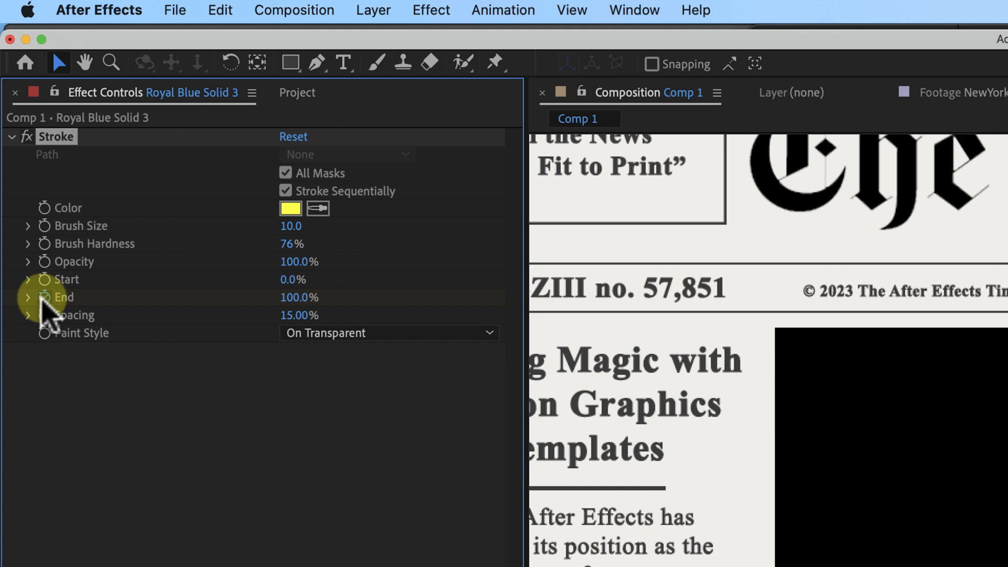
click(44, 298)
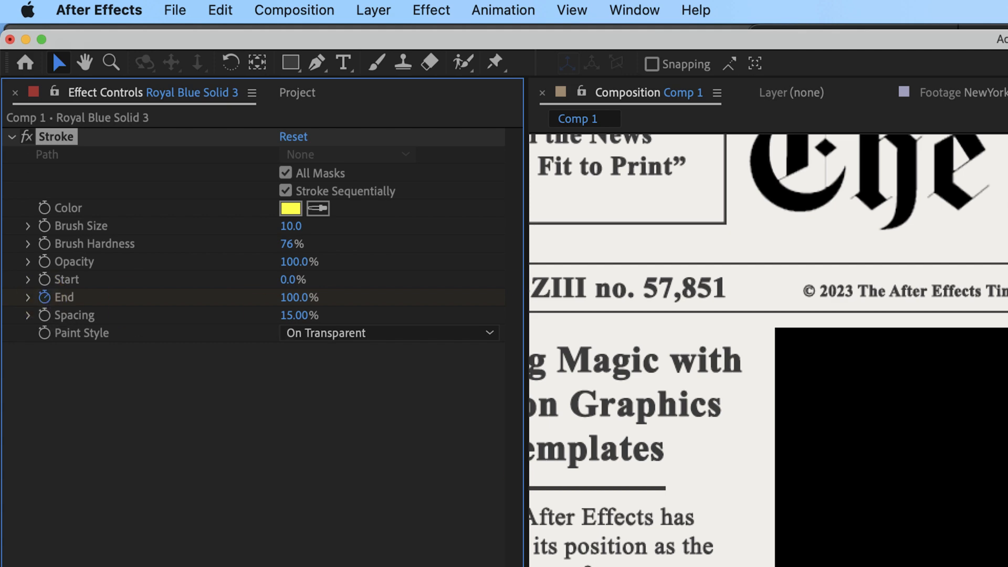
drag(301, 300, 168, 299)
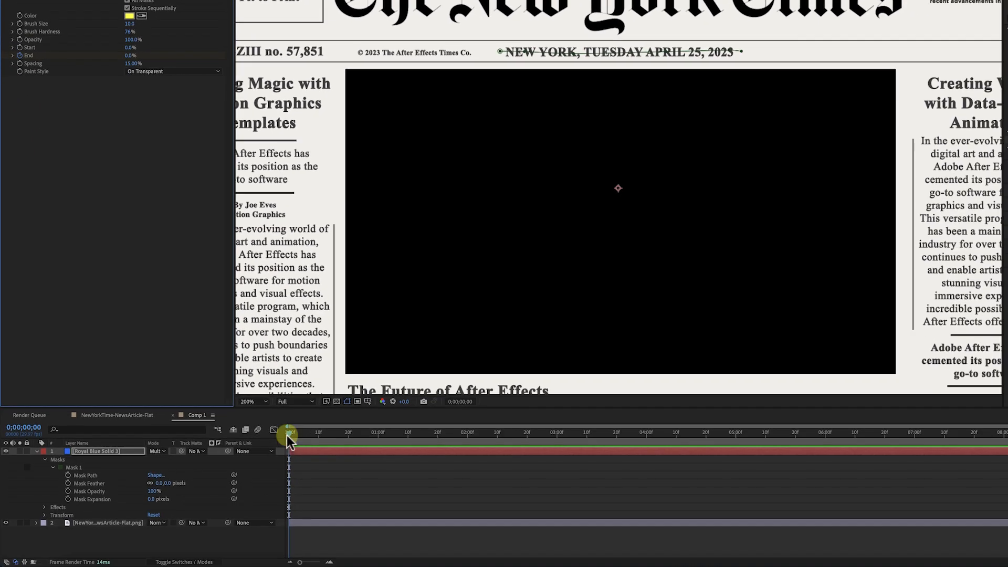
Move to 0;00;01;08 and set the Stroke's End to 97%
drag(320, 504, 429, 505)
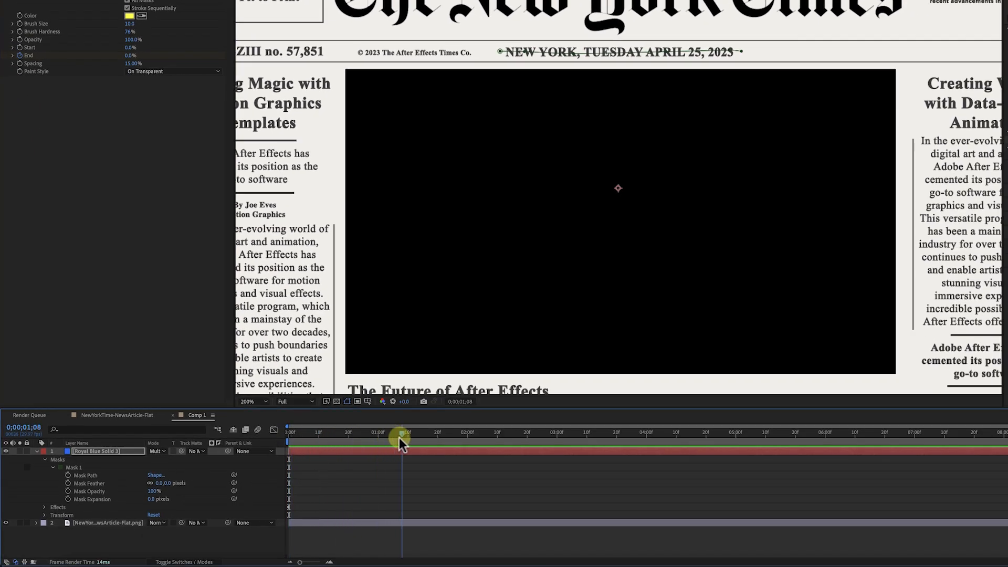
drag(131, 56, 231, 55)
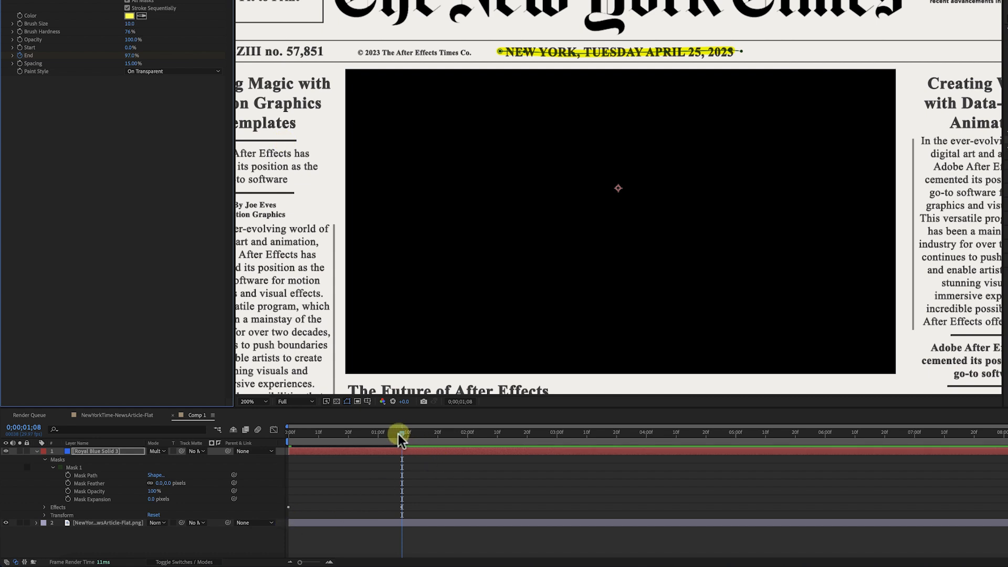
Preview the highlight animation from the beginning
key(Home)
key(space)
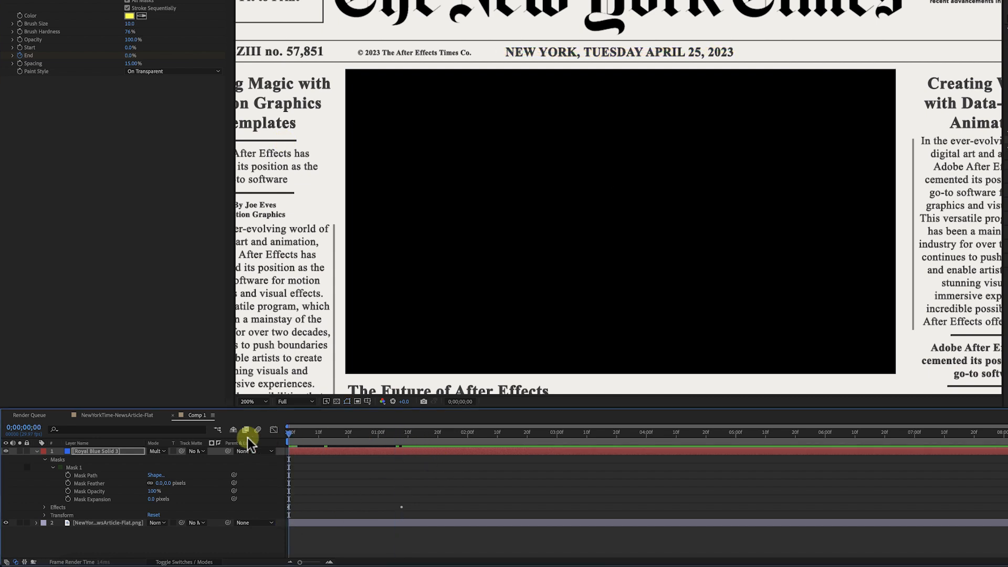
Reveal the Stroke's End keyframes and move the first End keyframe later, to about 16 frames
key(space)
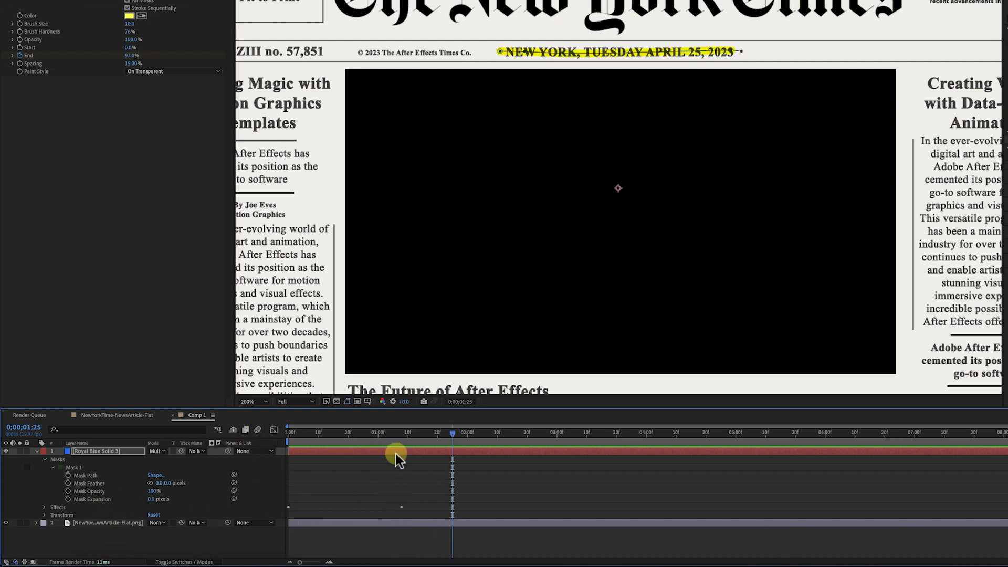
key(u)
key(u)
key(u)
key(u)
key(u)
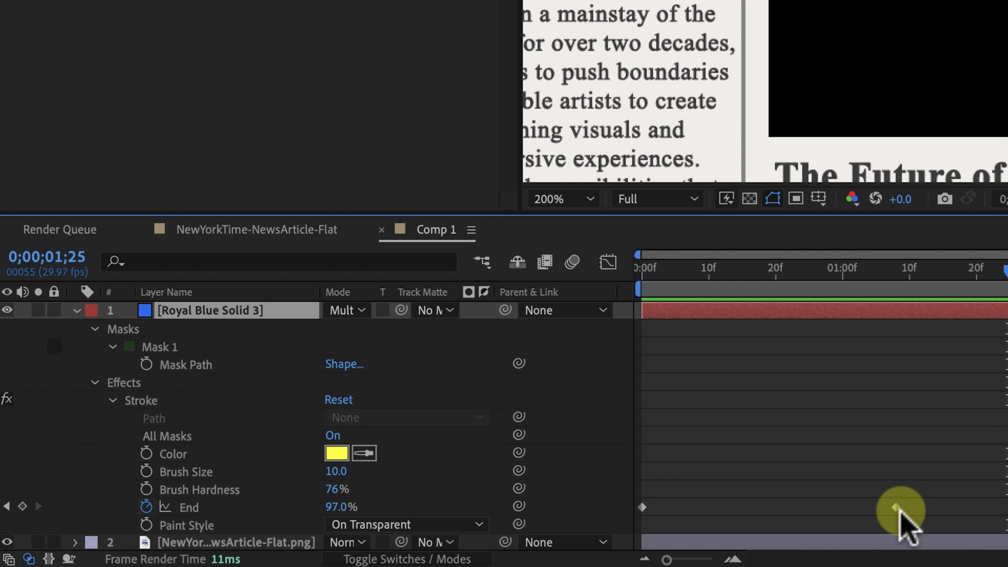
drag(643, 508, 749, 508)
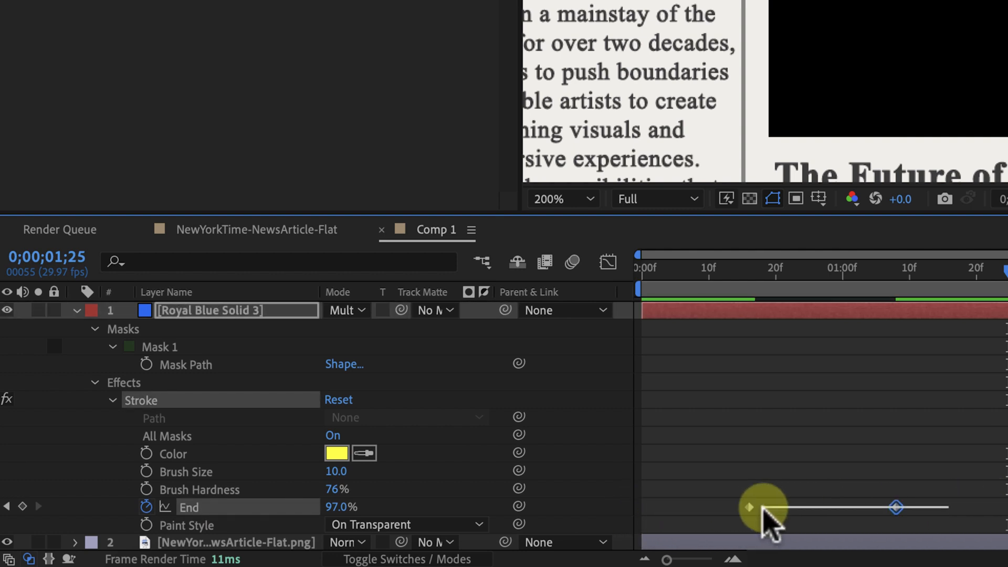
click(730, 507)
drag(730, 507, 733, 495)
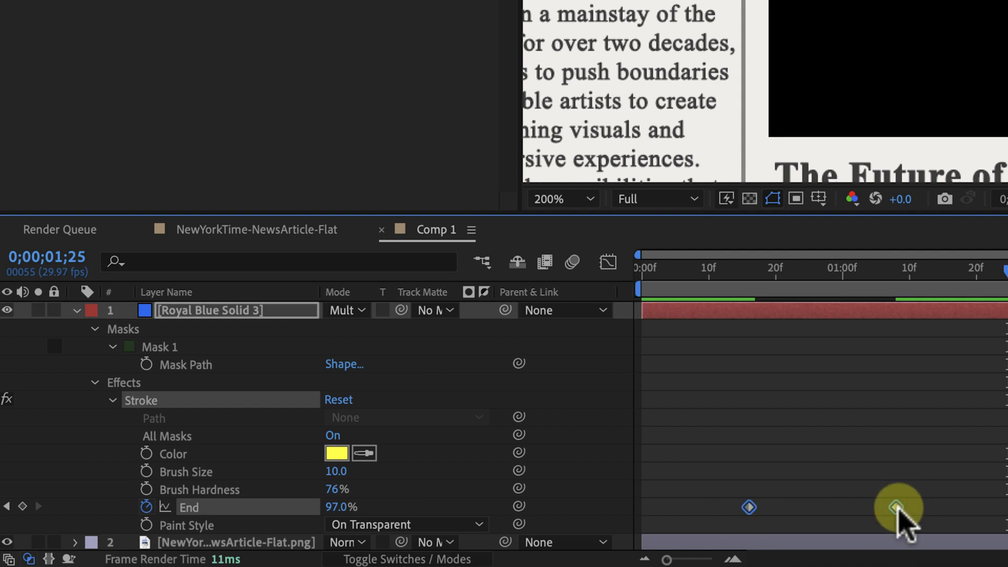
Apply Easy Ease to the End keyframes
right_click(898, 507)
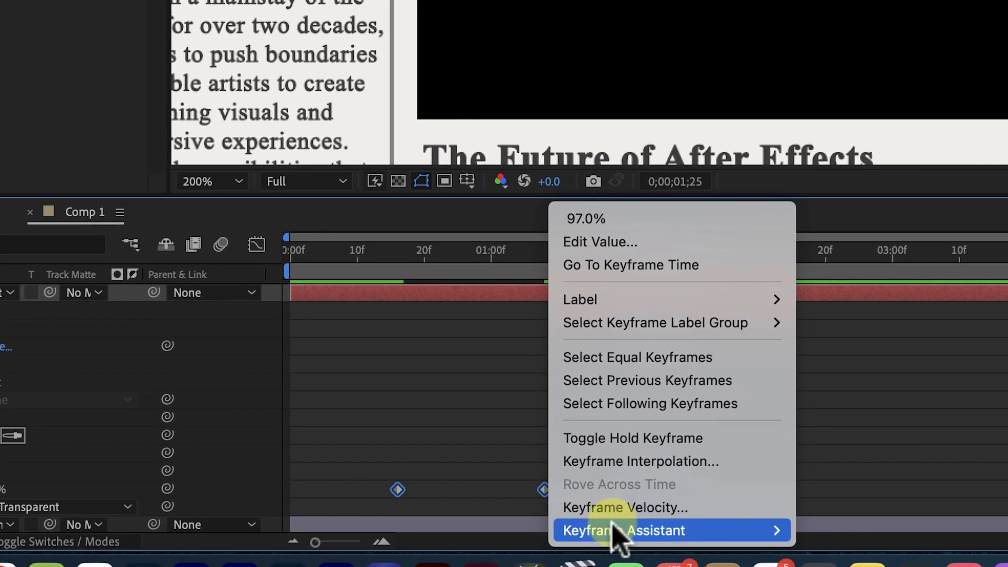
mouse_move(958, 552)
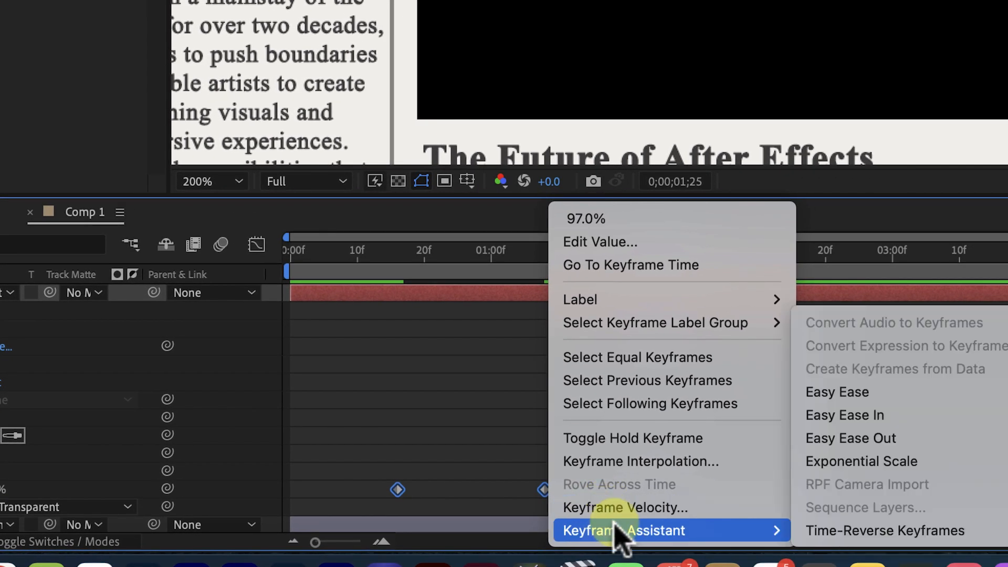
click(882, 399)
Preview the eased highlight animation from the beginning
click(357, 251)
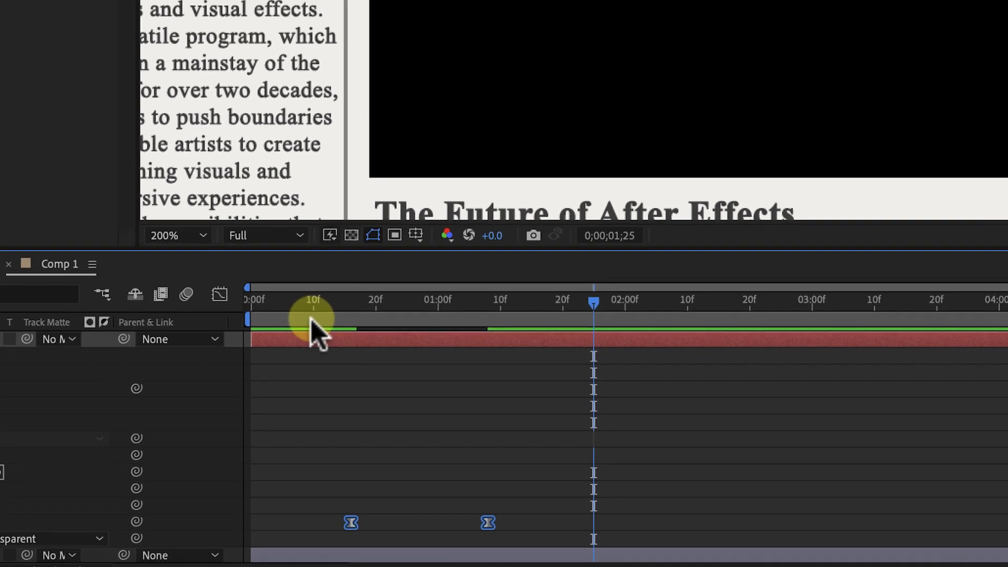
drag(139, 504, 54, 494)
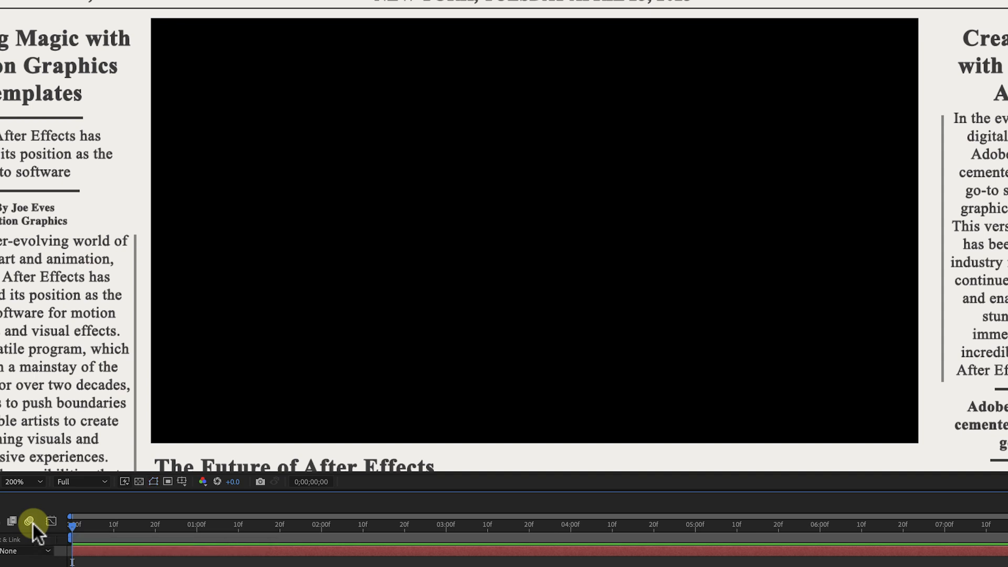
key(space)
scroll(482, 272, down, 1)
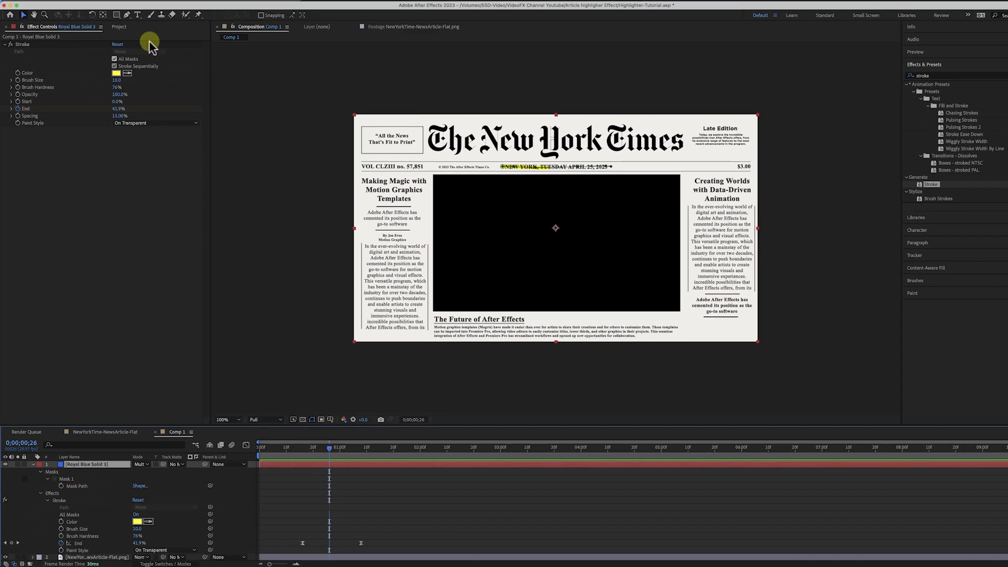
With the Pen tool, draw a second mask path across the 'Creating Worlds' heading on the solid layer
click(127, 15)
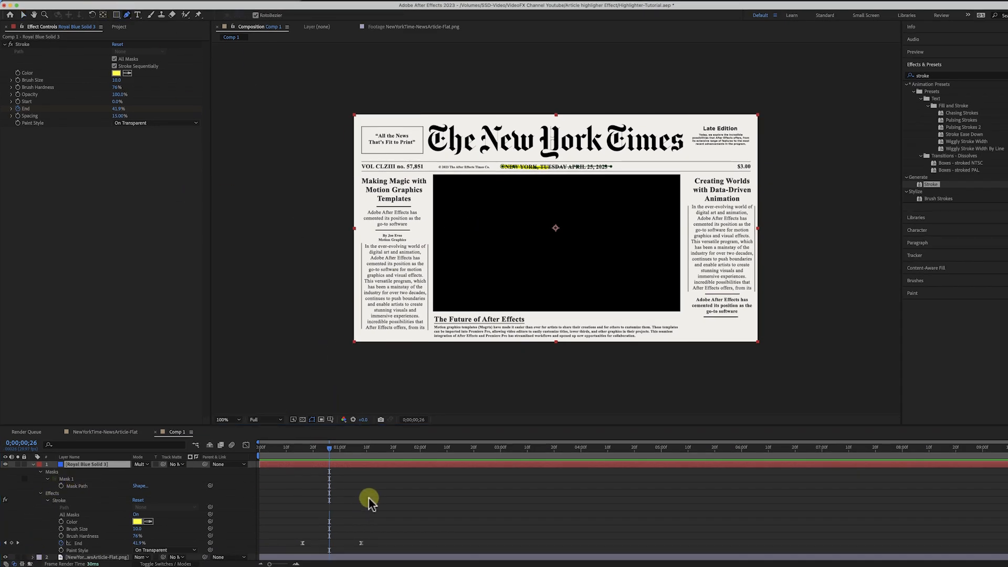
click(376, 465)
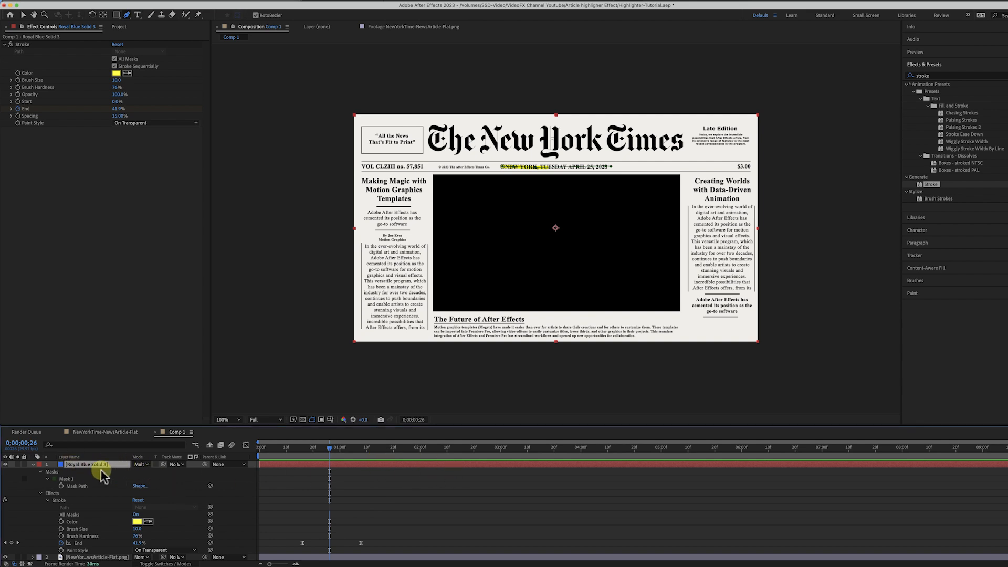
click(699, 183)
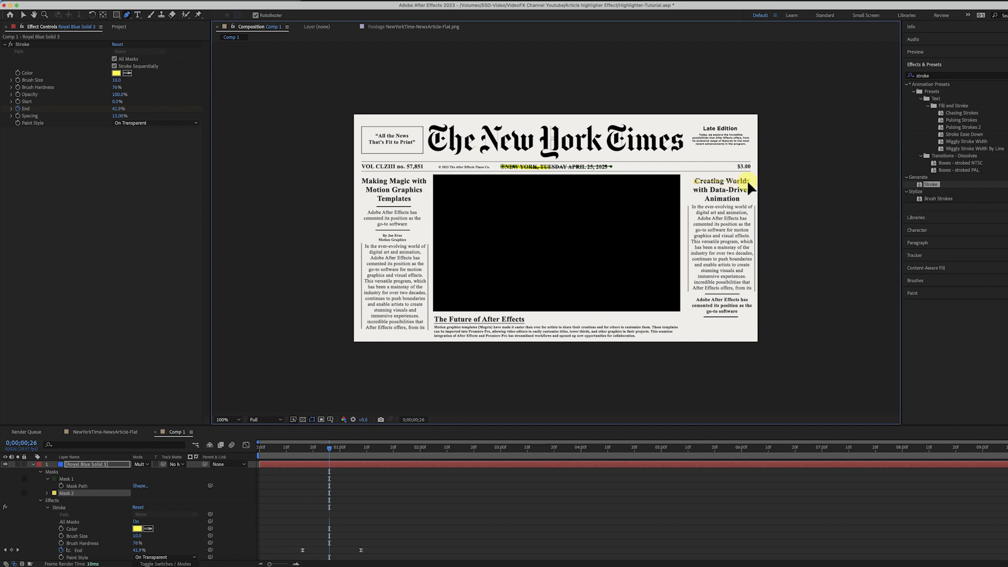
Preview both highlight strokes animating from the start of the timeline
drag(328, 455, 249, 453)
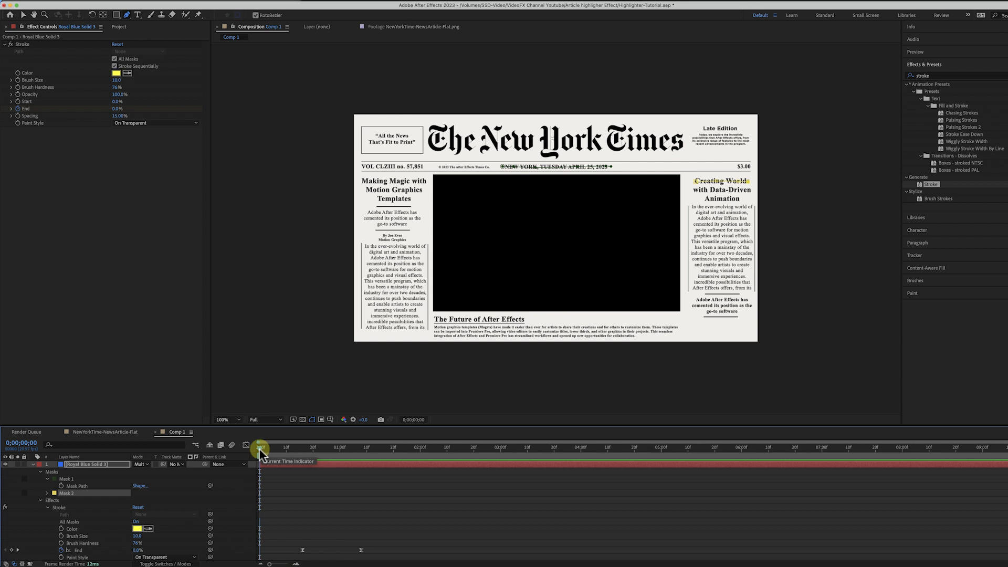
key(space)
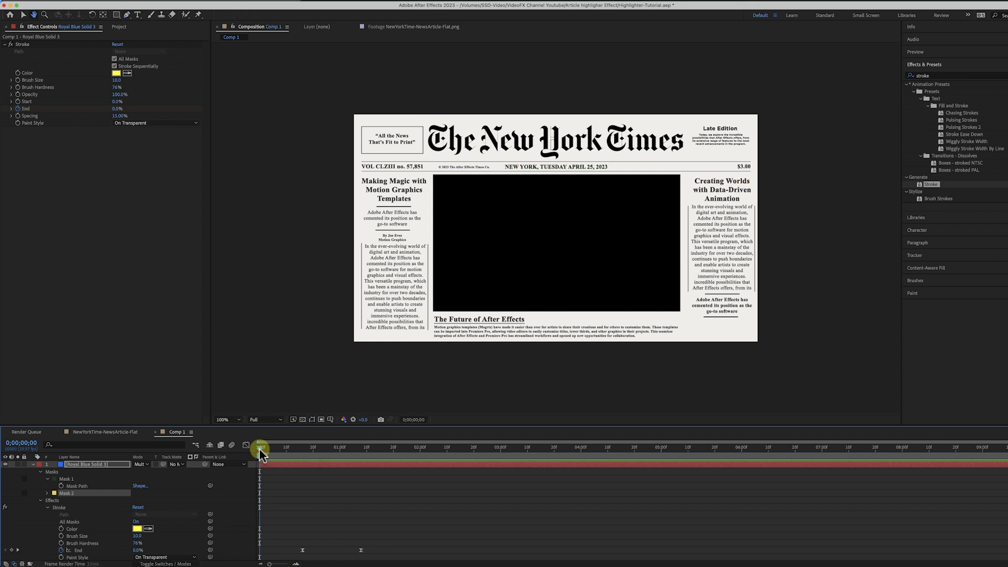
key(space)
scroll(396, 481, down, 1)
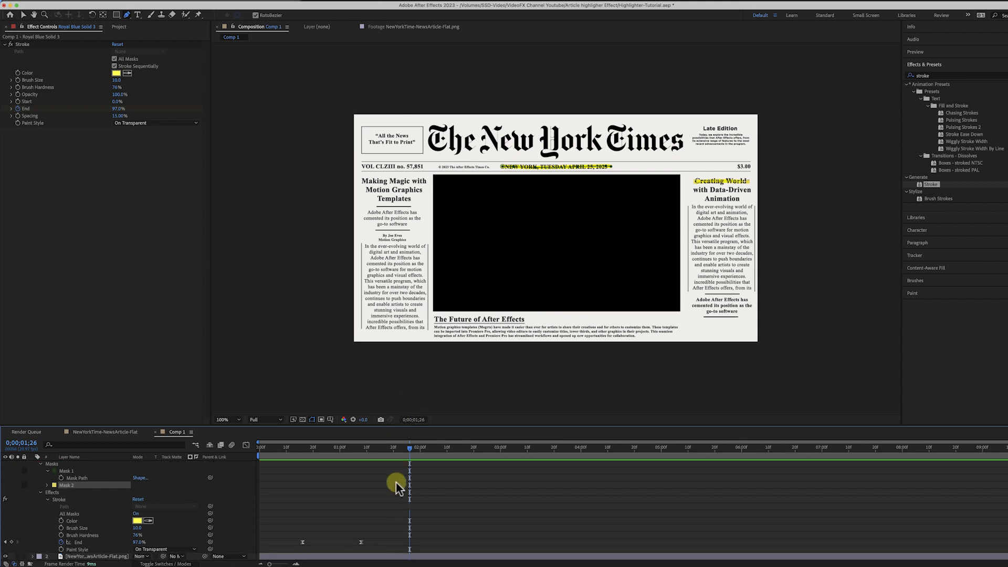
scroll(393, 478, up, 1)
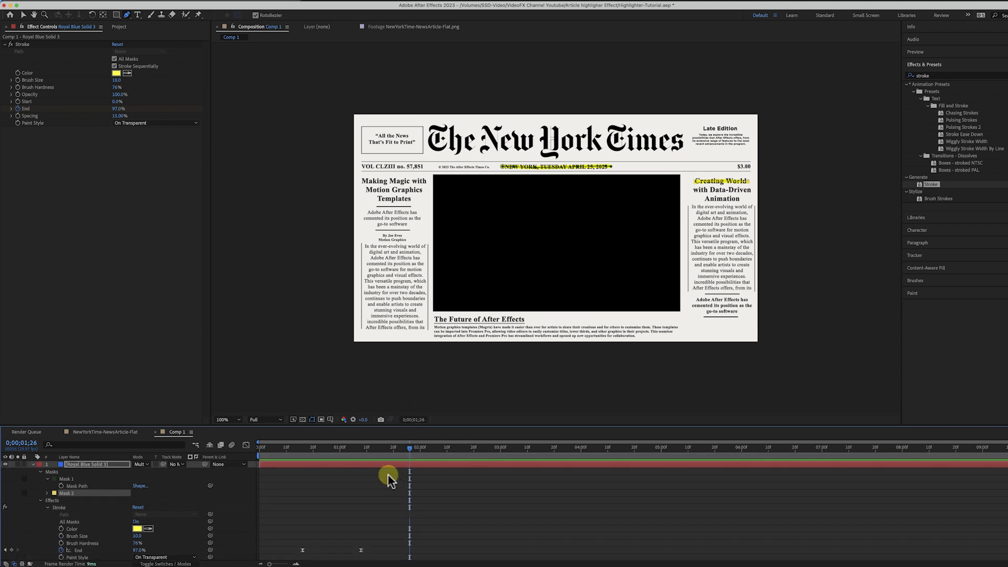
Inspect Mask 2's properties and the layer's keyframed properties
click(47, 493)
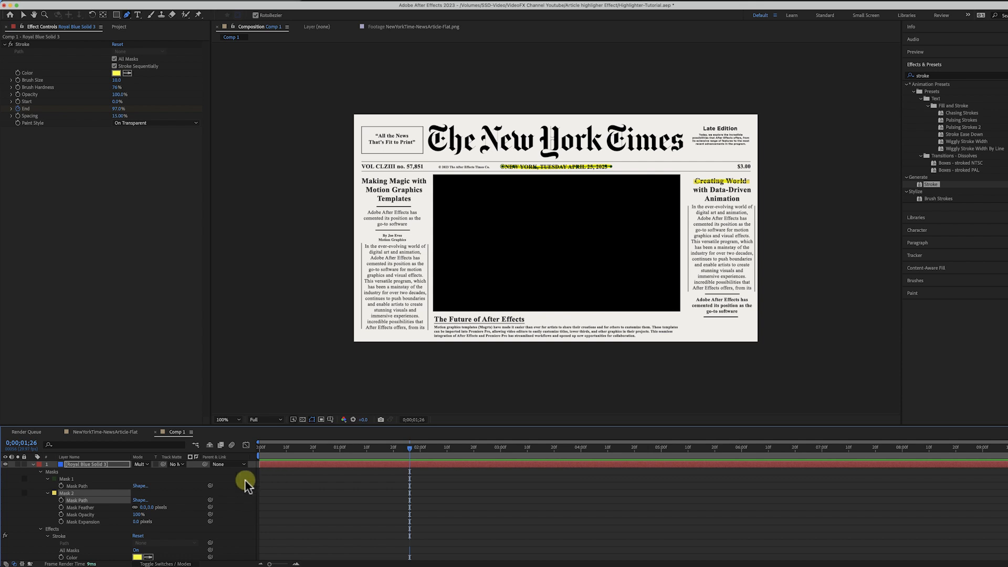
click(321, 463)
key(u)
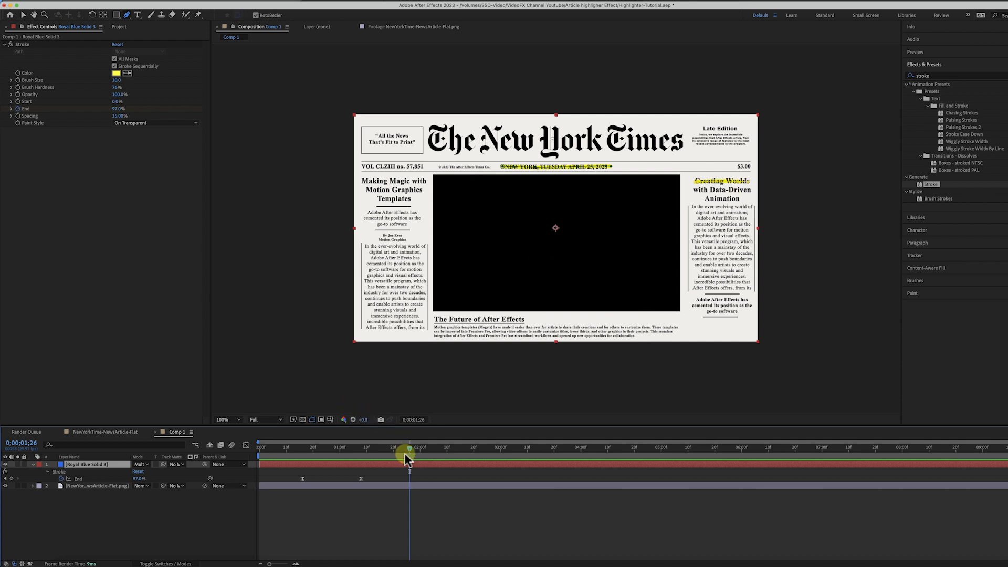
click(46, 472)
click(40, 472)
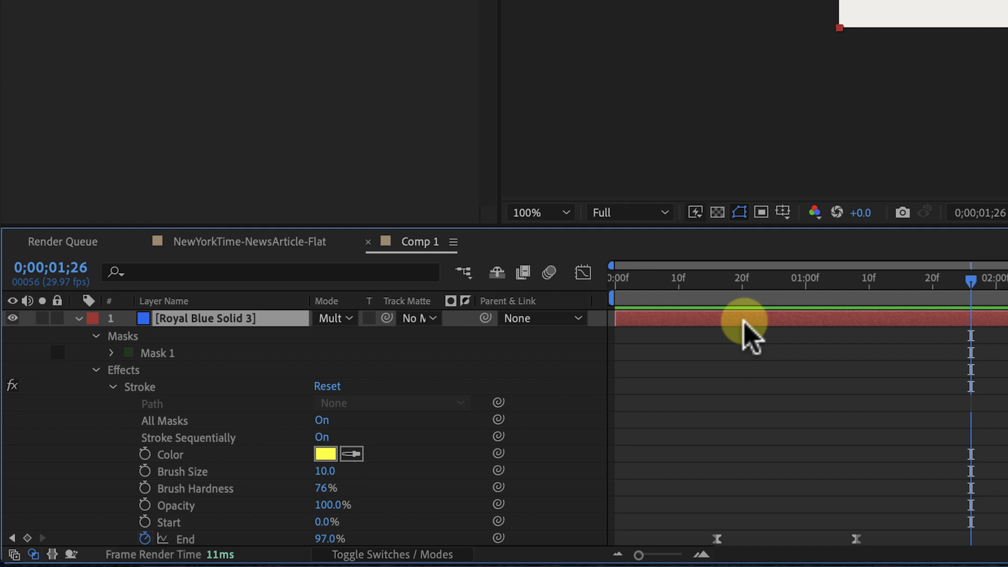
Duplicate the highlight solid layer and set the copy's Stroke color to green 04FF00
key(ctrl+d)
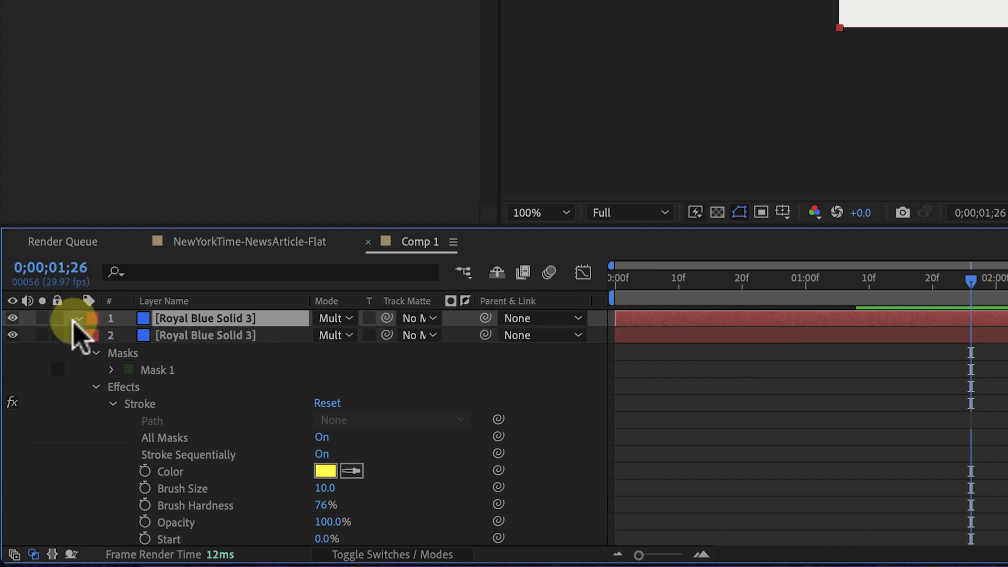
click(77, 319)
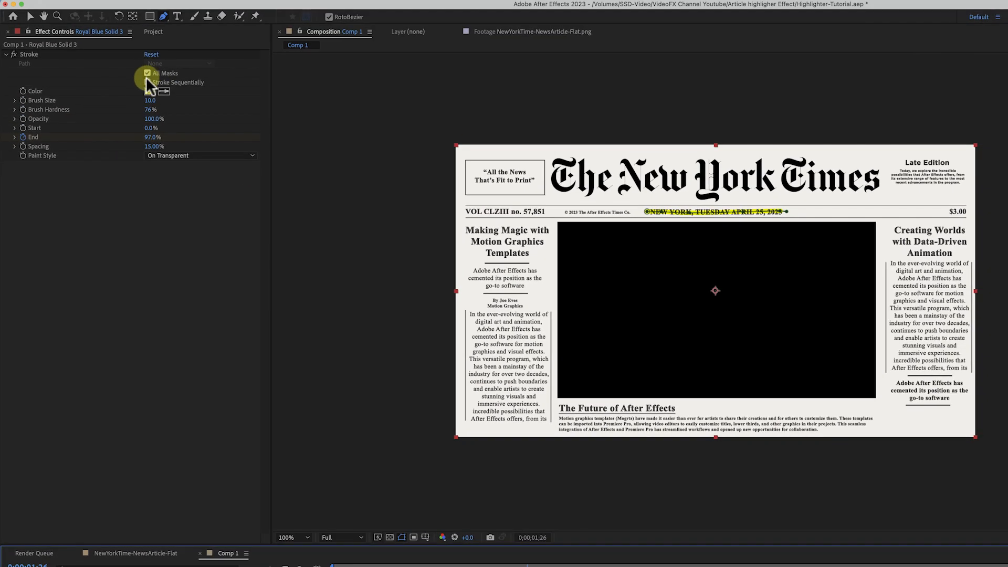
click(150, 91)
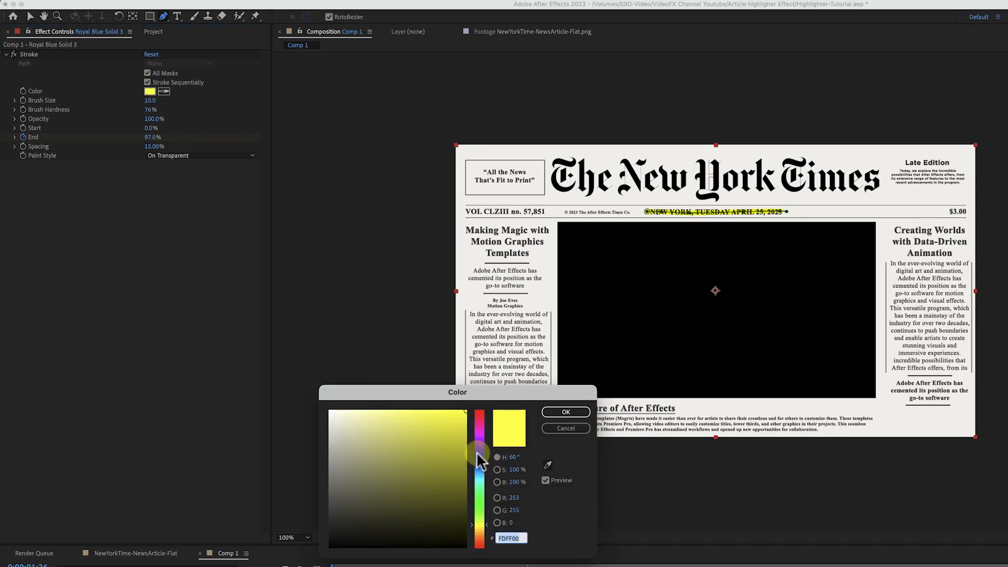
drag(480, 521, 479, 503)
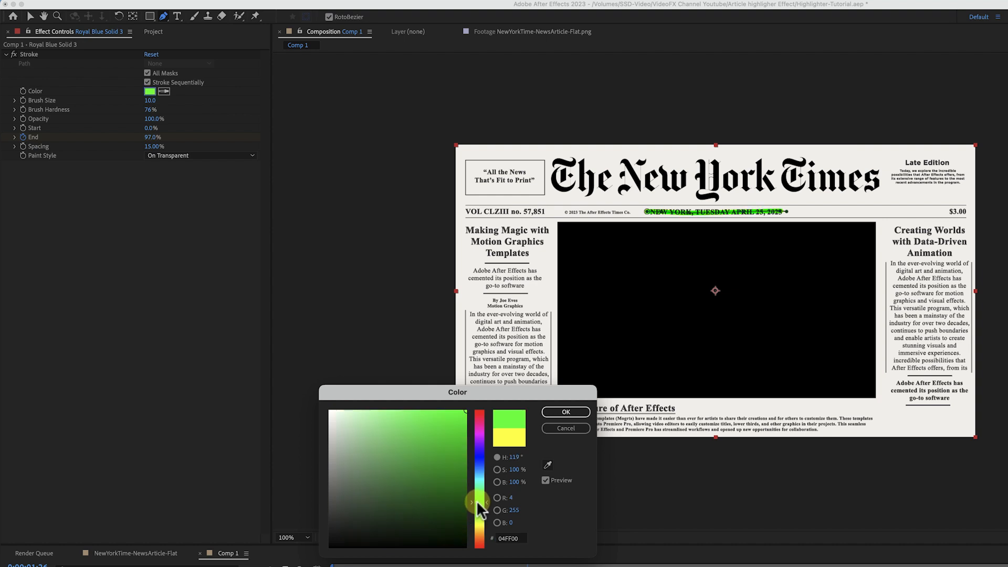
click(557, 413)
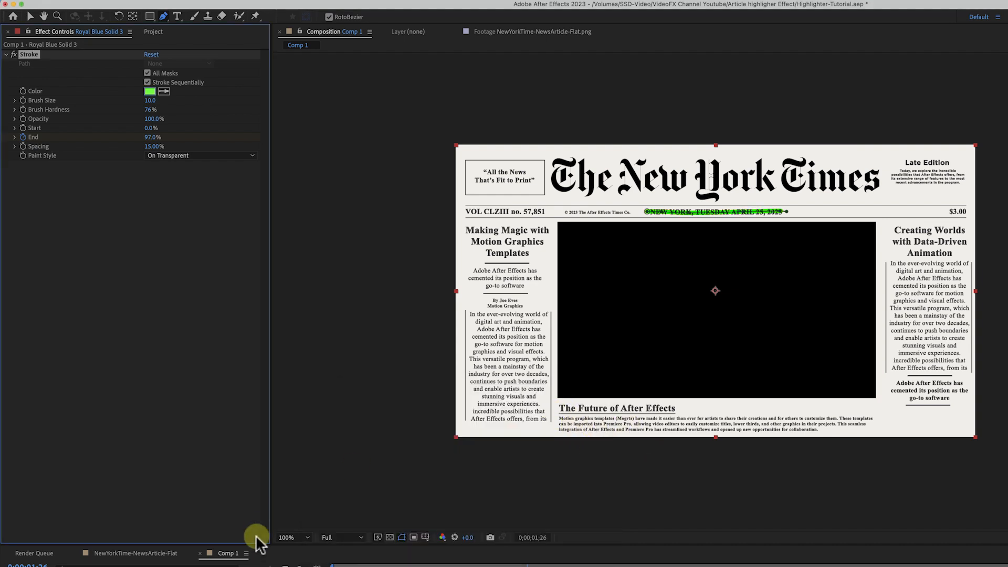
Move the duplicate's mask path from the date line onto the 'Making Magic with' heading
drag(518, 566, 342, 566)
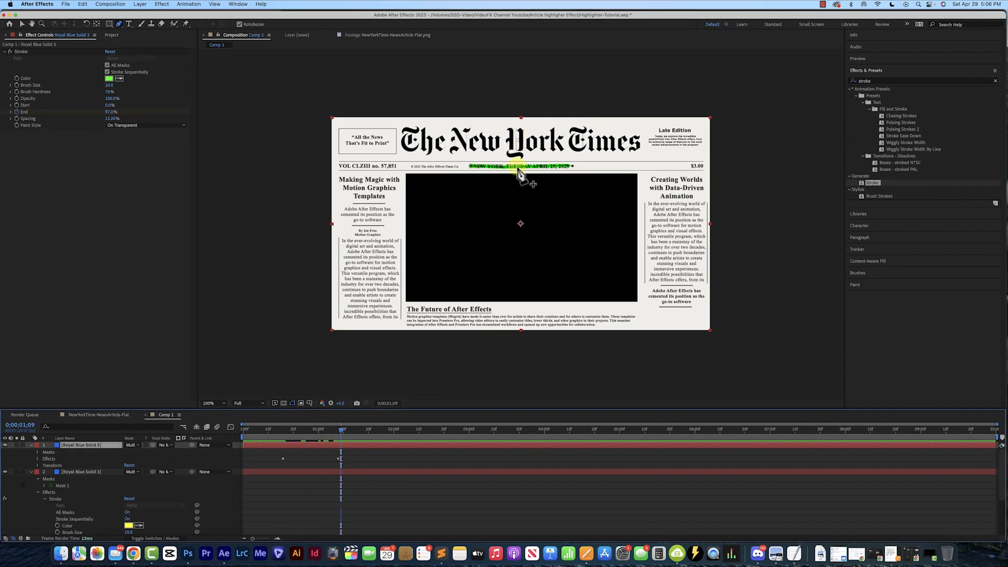
key(v)
key(period)
key(comma)
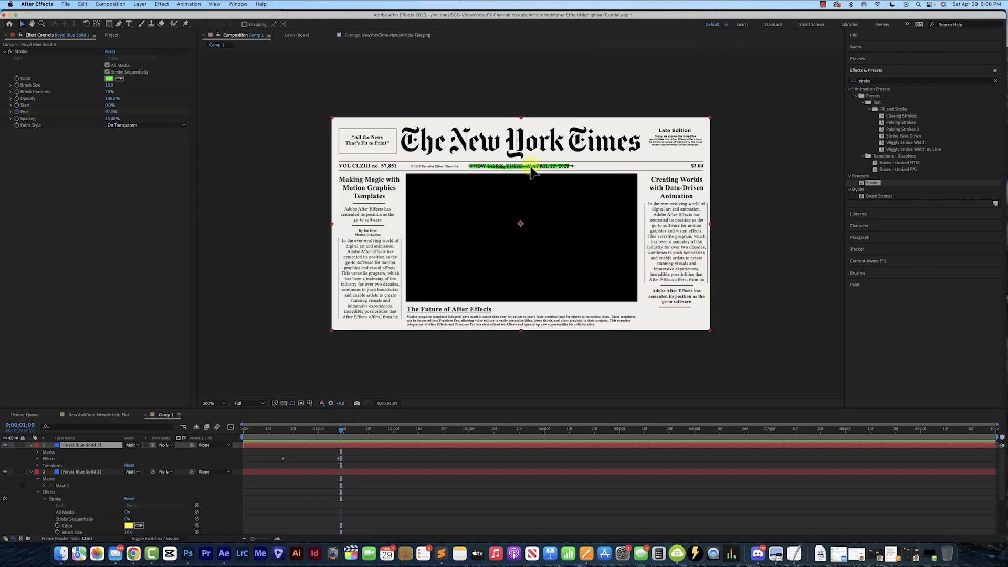
mouse_move(535, 164)
mouse_down()
mouse_move(469, 167)
mouse_move(387, 229)
mouse_move(401, 219)
mouse_move(406, 180)
mouse_up()
key(period)
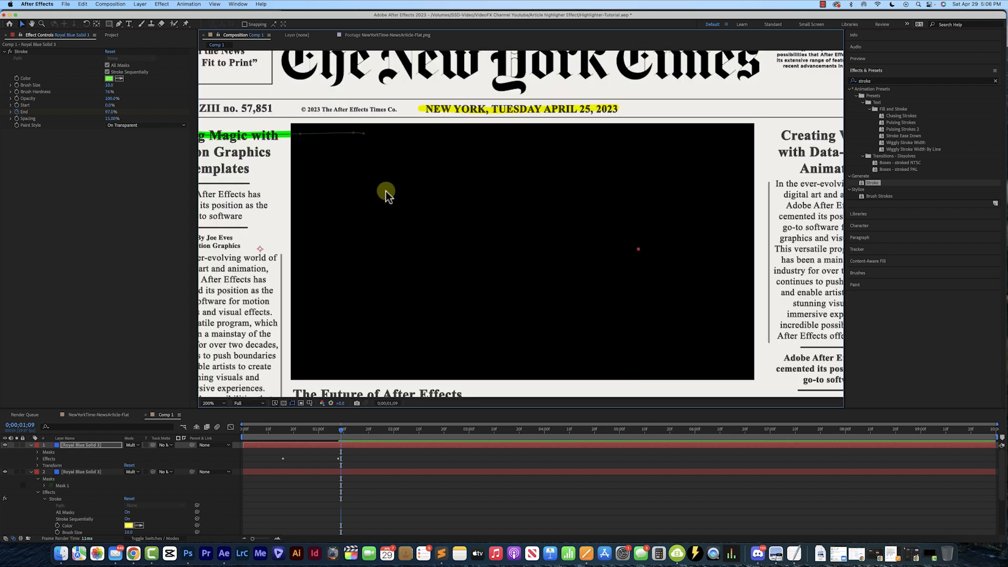
drag(308, 156, 565, 156)
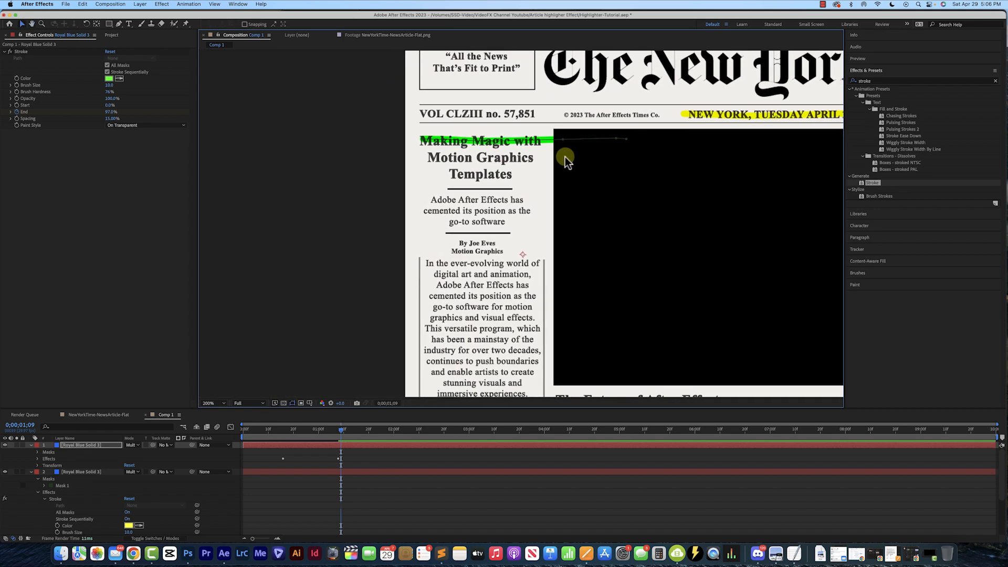
Edit the duplicate mask's vertices so the path spans only the 'Making Magic with' heading
drag(119, 24, 154, 39)
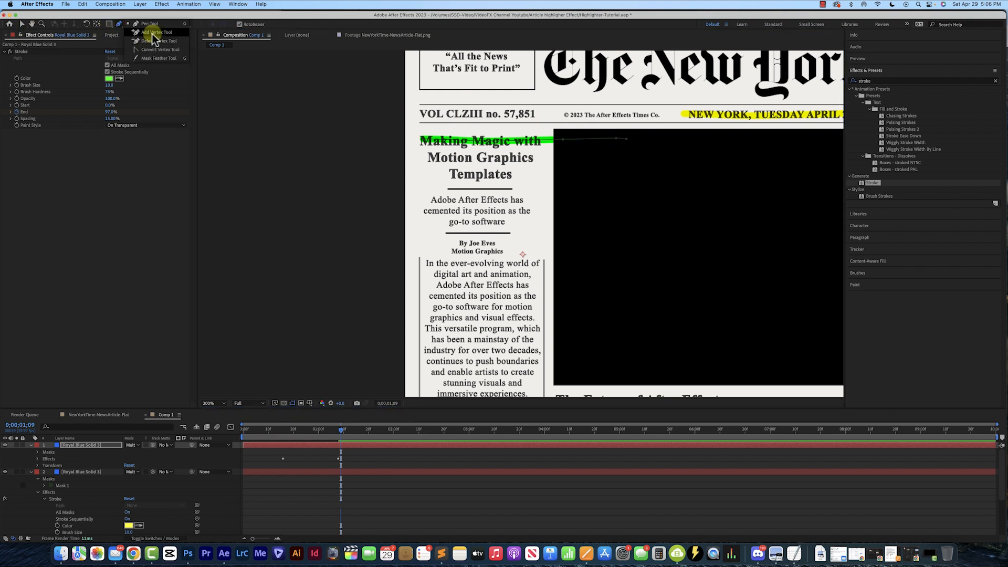
drag(154, 39, 153, 39)
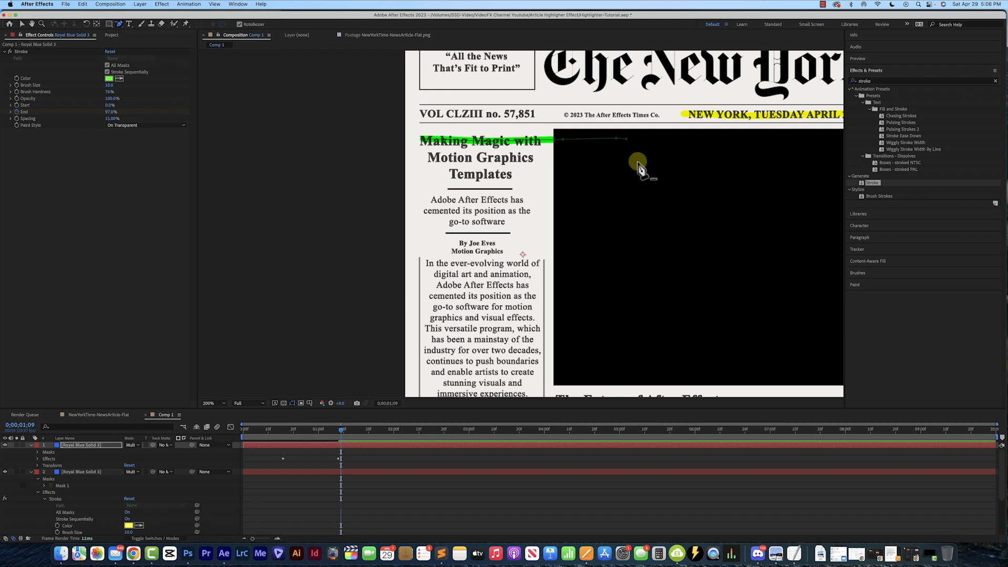
drag(119, 23, 151, 35)
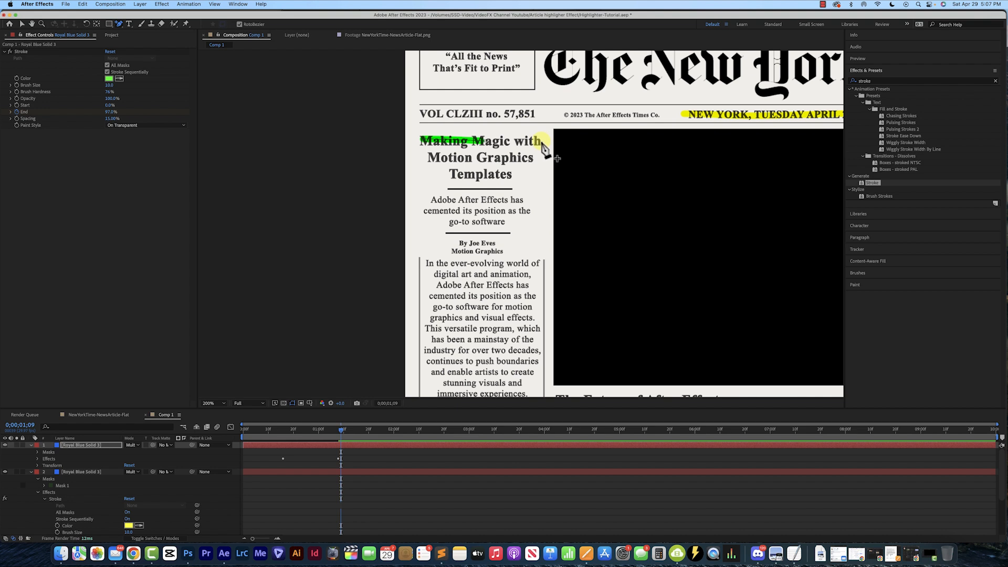
click(540, 146)
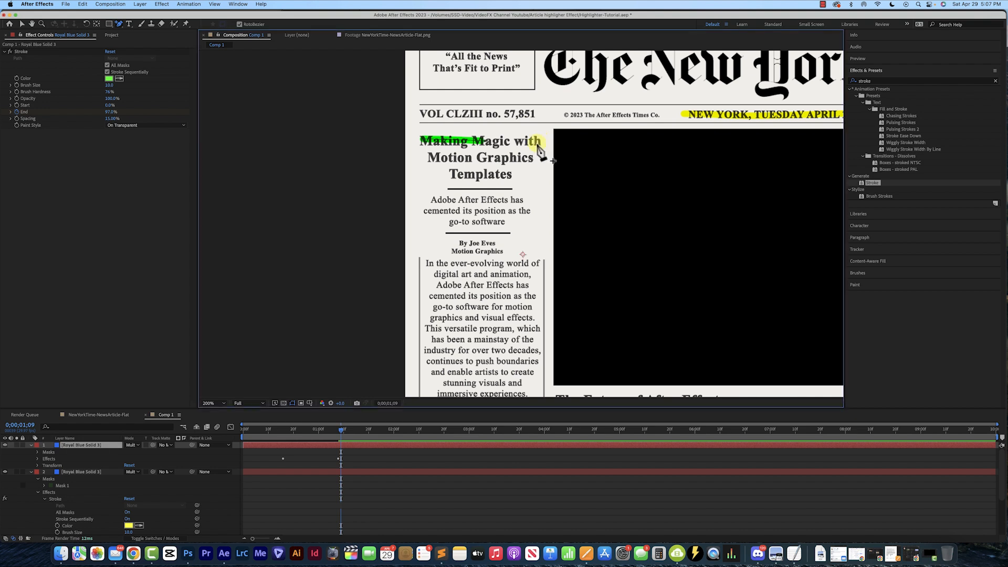
drag(536, 143, 561, 142)
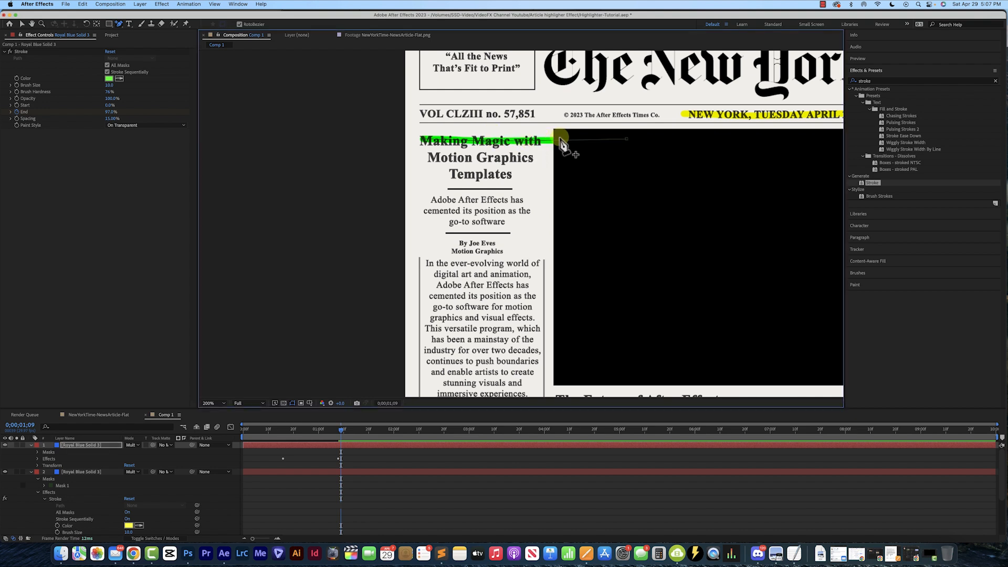
drag(120, 25, 143, 46)
click(628, 144)
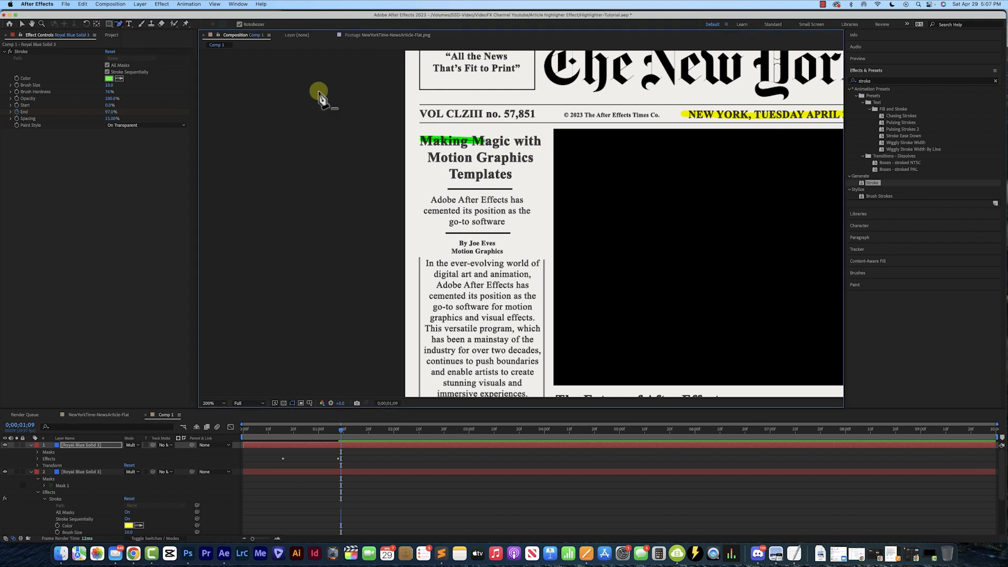
drag(117, 25, 139, 26)
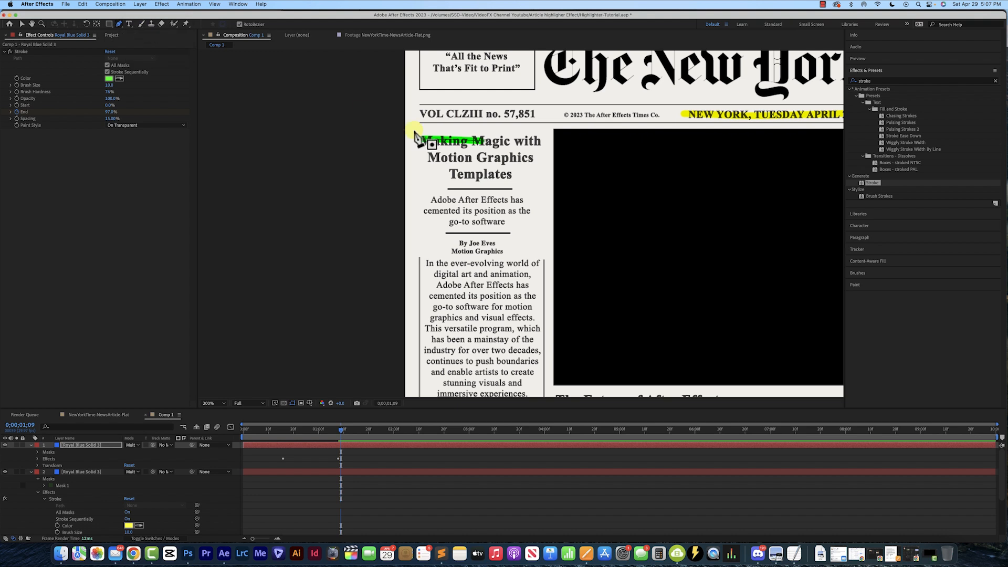
click(529, 142)
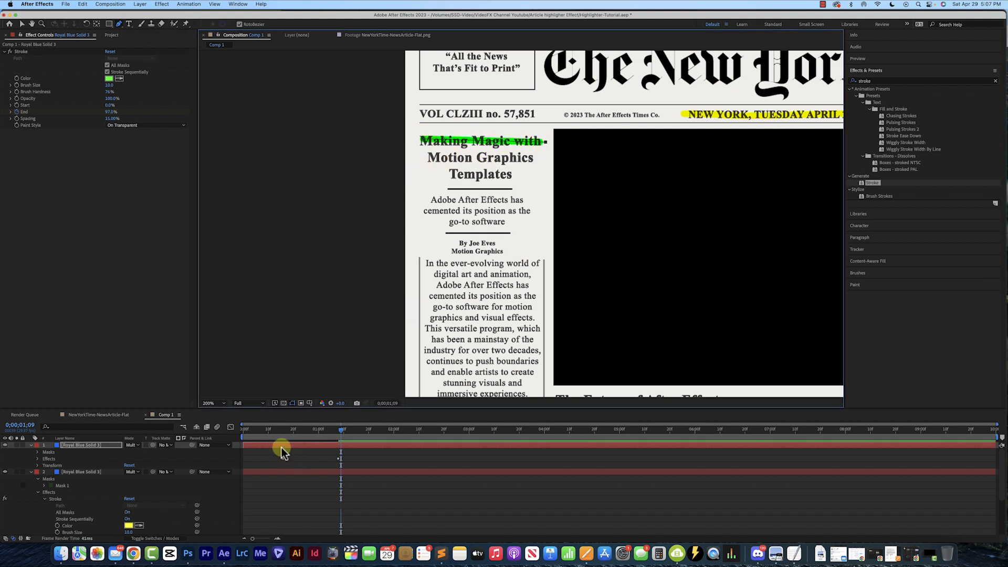
Preview the highlight animation from the start of the timeline
drag(257, 450, 193, 435)
drag(730, 130, 655, 150)
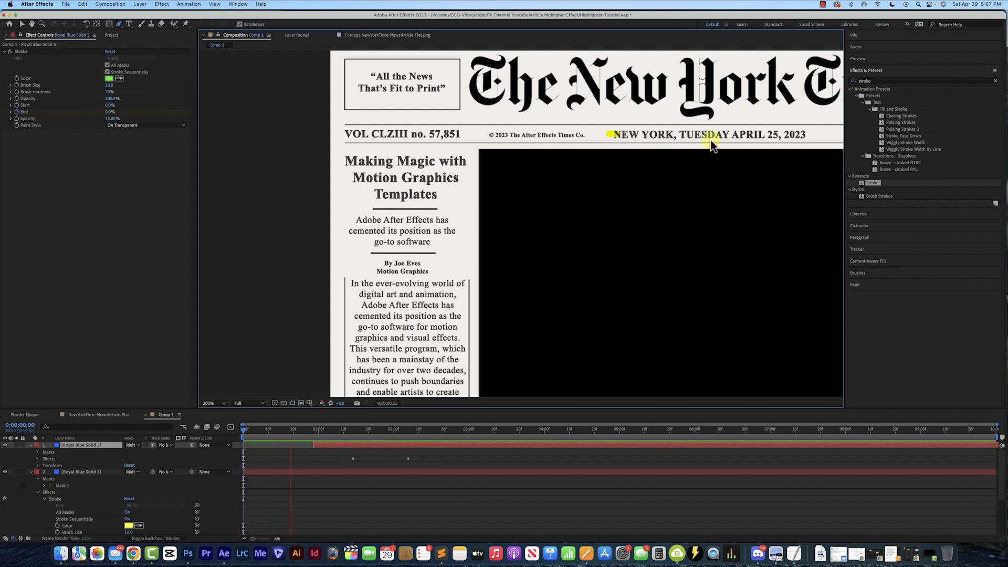
key(space)
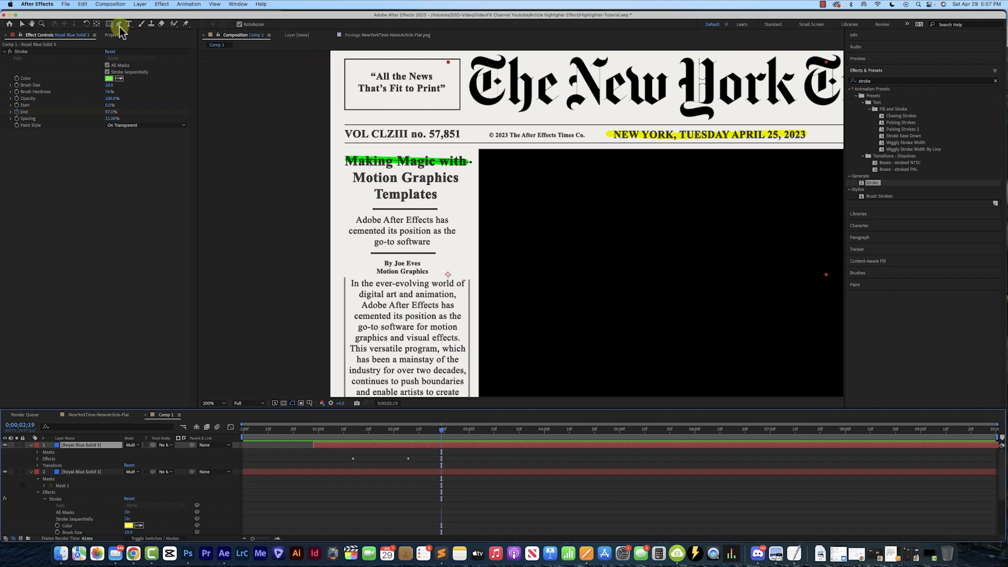
Add pen points across the 'Motion Graphics' and 'Templates' lines to extend the green highlight
click(350, 179)
click(397, 180)
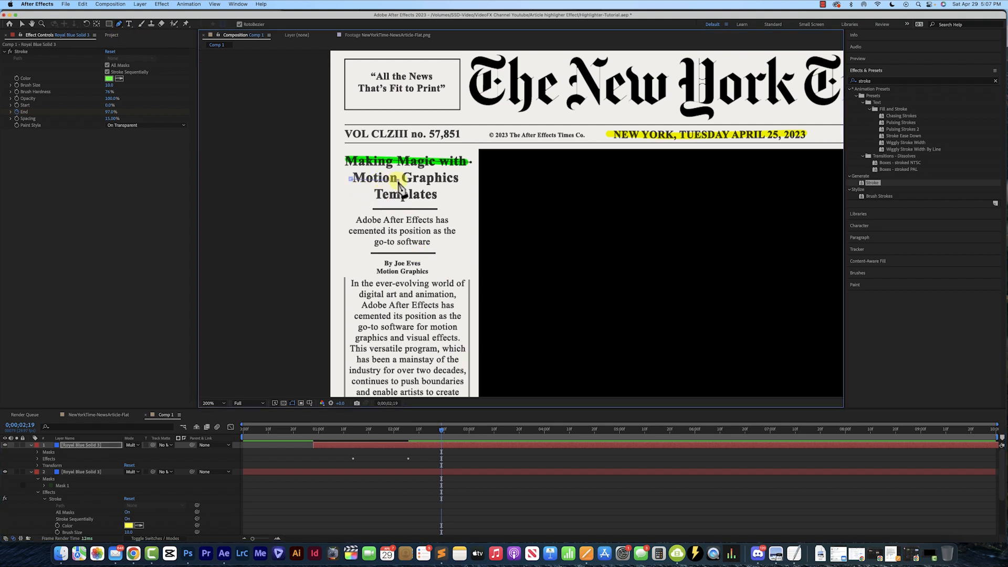
click(380, 497)
click(387, 445)
click(376, 194)
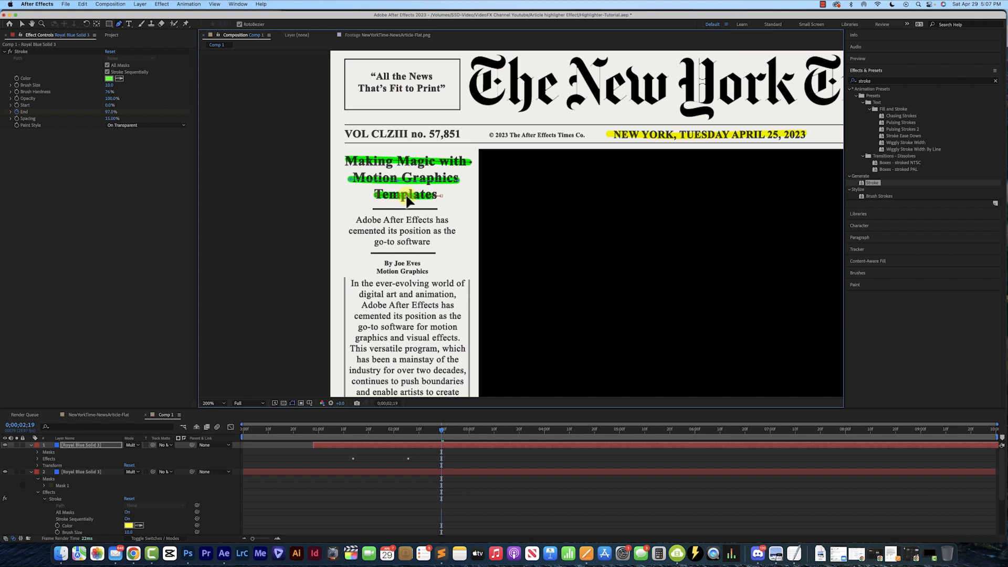
Preview the extended green highlight animation from the start
drag(441, 429, 221, 439)
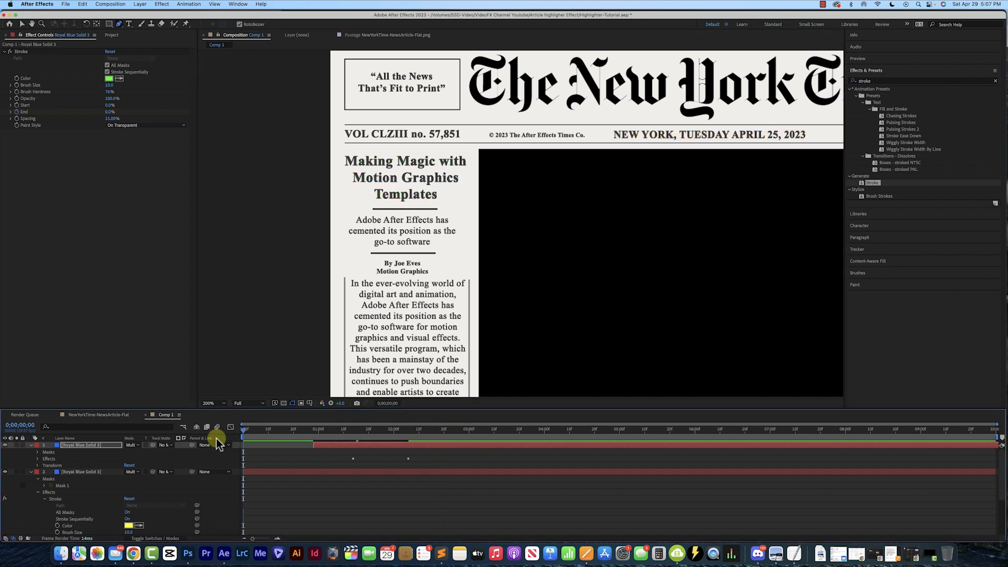
key(space)
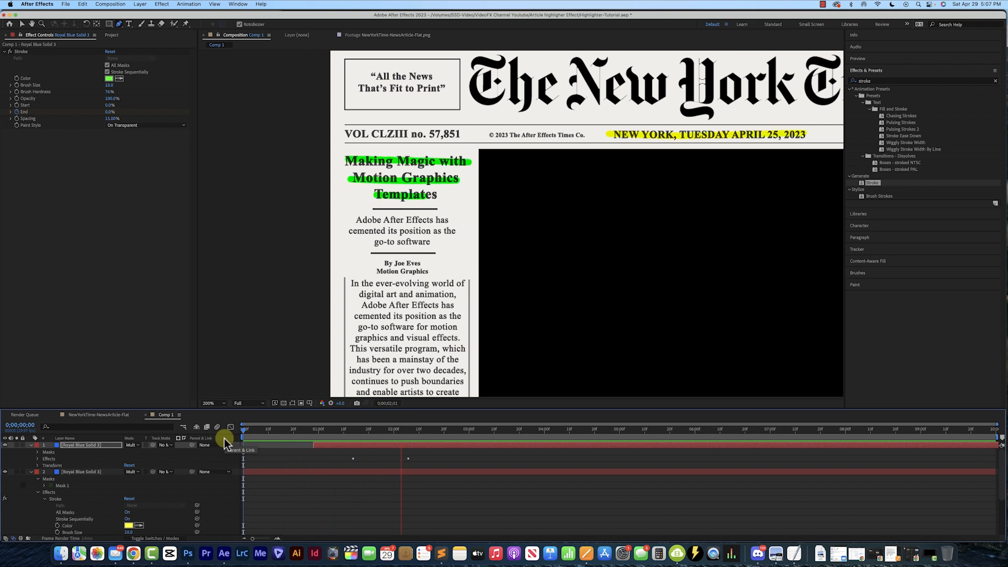
key(space)
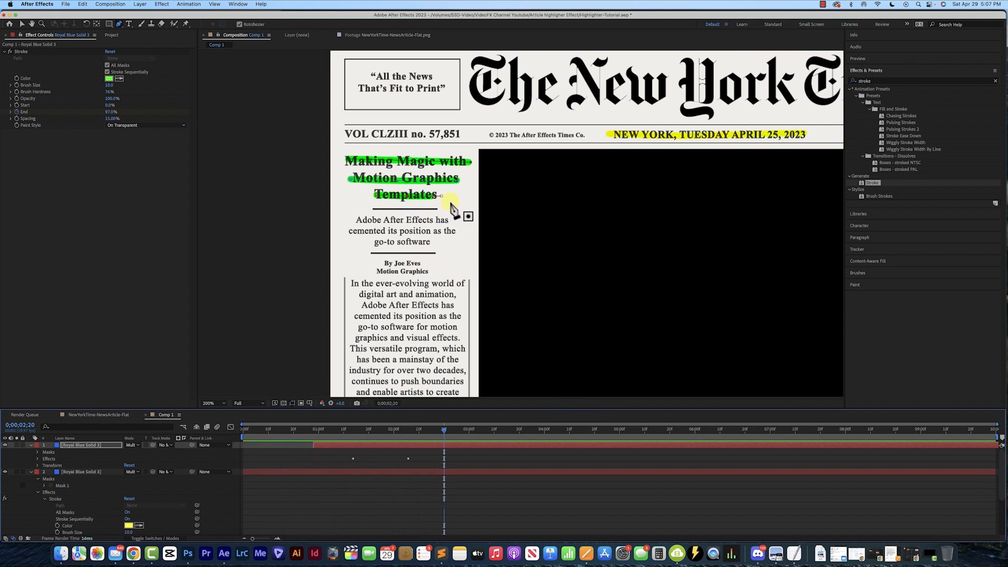
Delete all masks from the green duplicate highlight layer
click(38, 452)
click(61, 472)
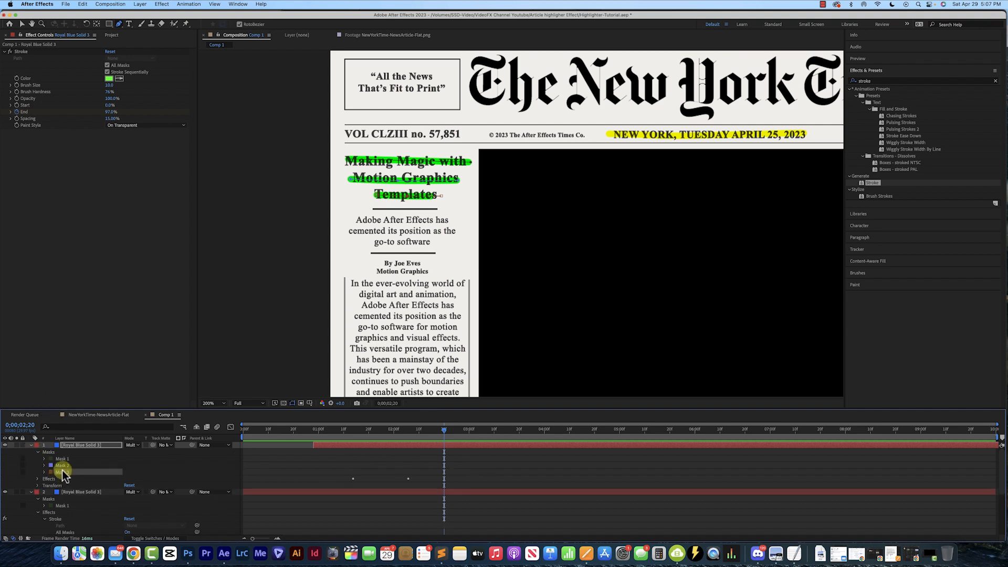
key(Delete)
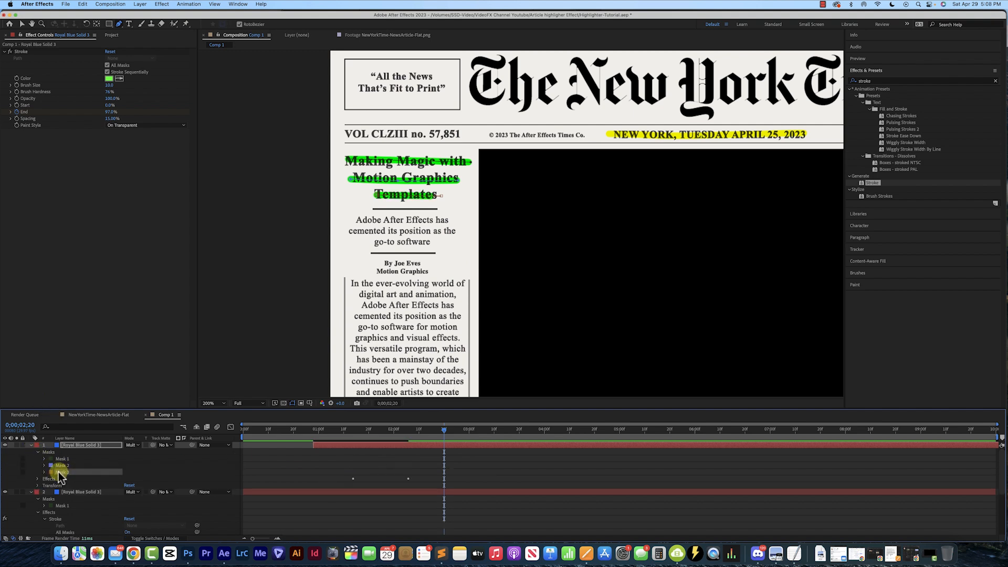
key(Delete)
click(62, 465)
key(Delete)
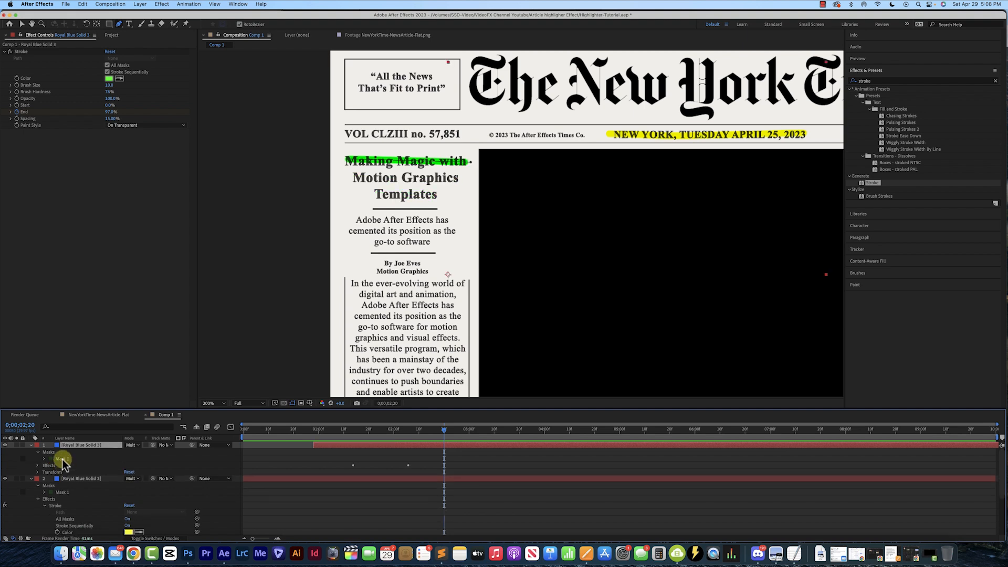
click(62, 459)
key(Delete)
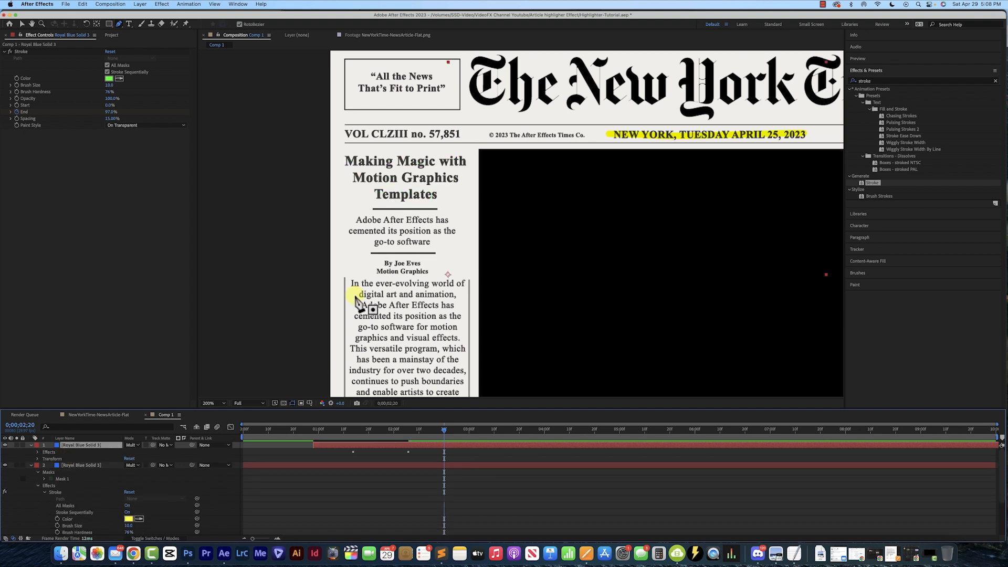
Draw a new zigzag mask path with the Pen tool running across all three heading lines
drag(443, 437, 324, 442)
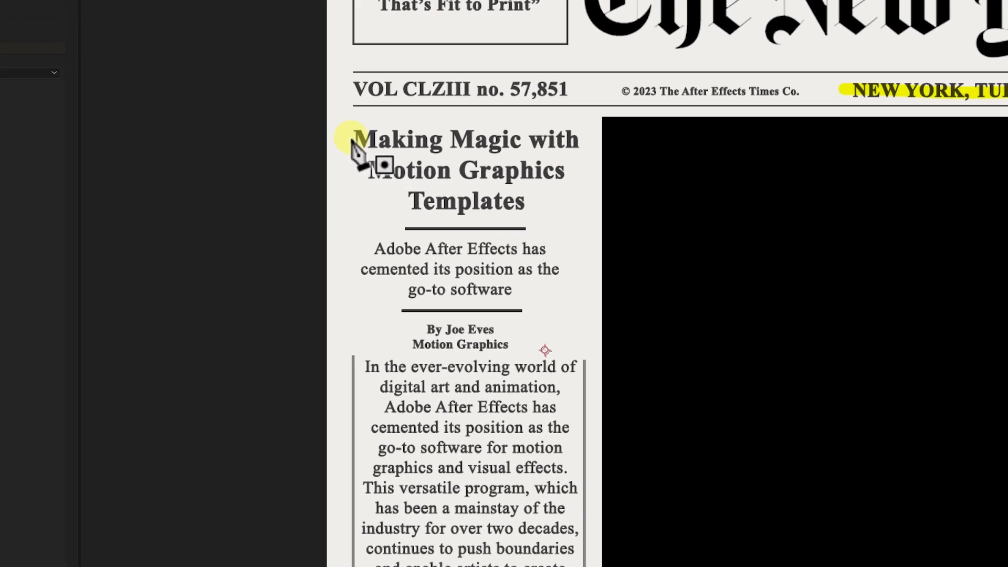
click(352, 138)
click(579, 141)
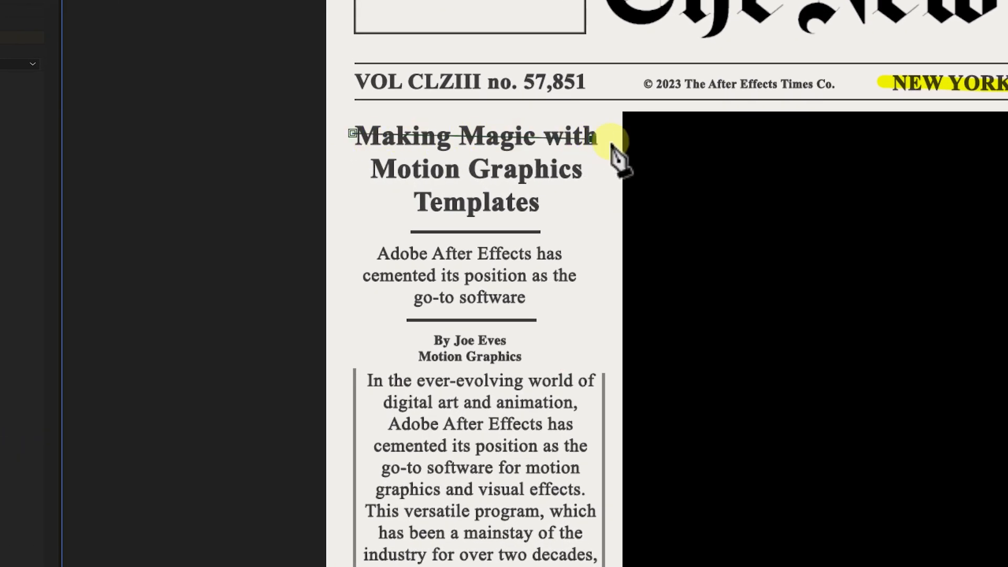
drag(607, 151, 518, 166)
drag(388, 168, 373, 168)
click(403, 195)
click(575, 202)
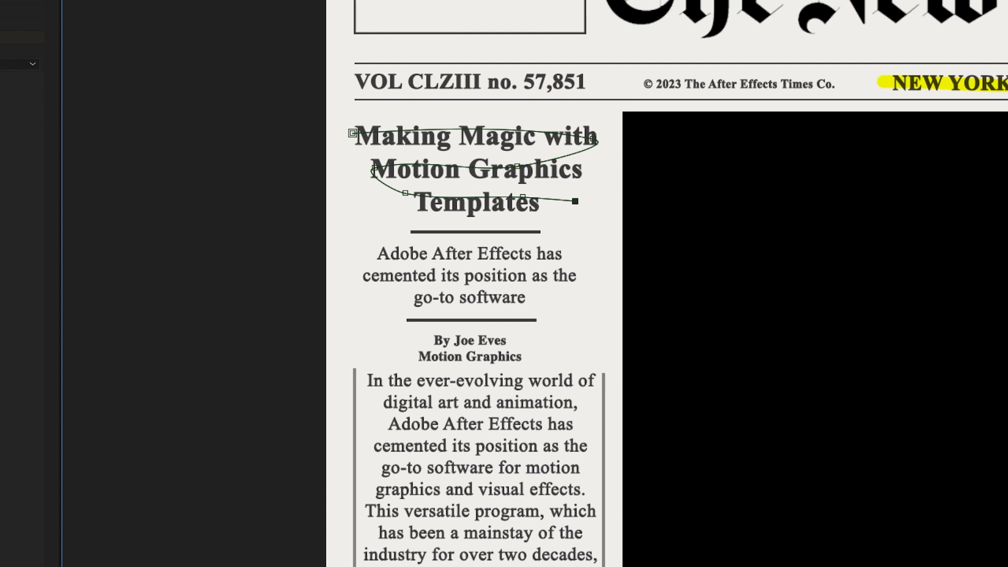
click(570, 566)
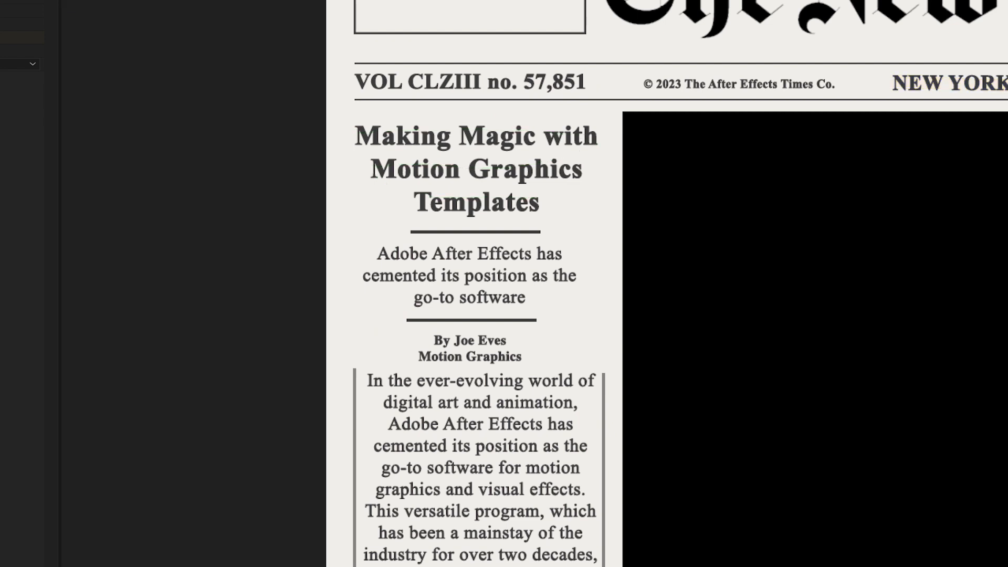
Play the animation and increase the green stroke's Brush Size to 18.9
key(space)
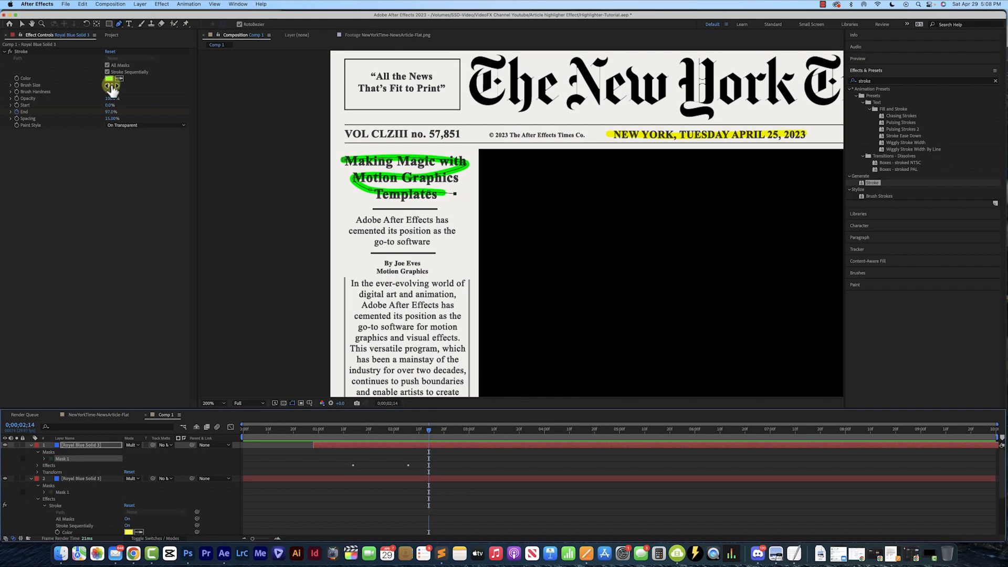
mouse_move(112, 88)
mouse_down()
mouse_move(175, 86)
mouse_move(149, 89)
mouse_up()
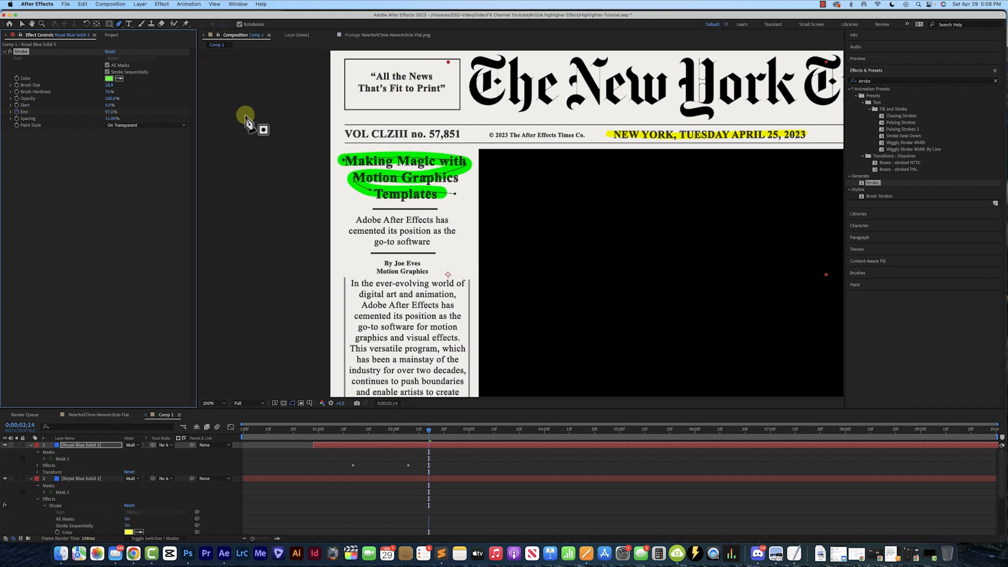
Nudge two vertices of the heading mask path to refine its curve, then preview the animation from the start
click(371, 190)
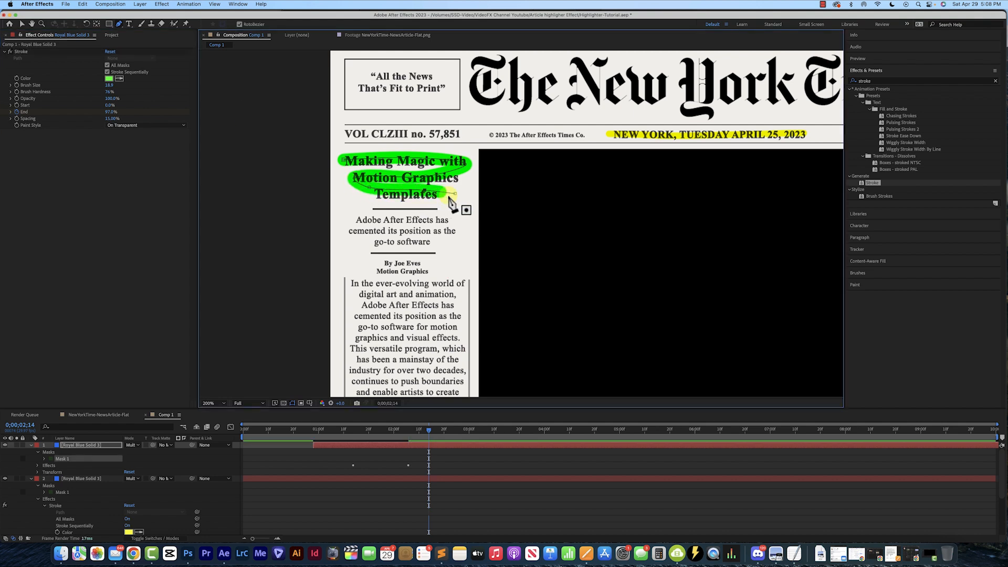
drag(455, 193, 454, 190)
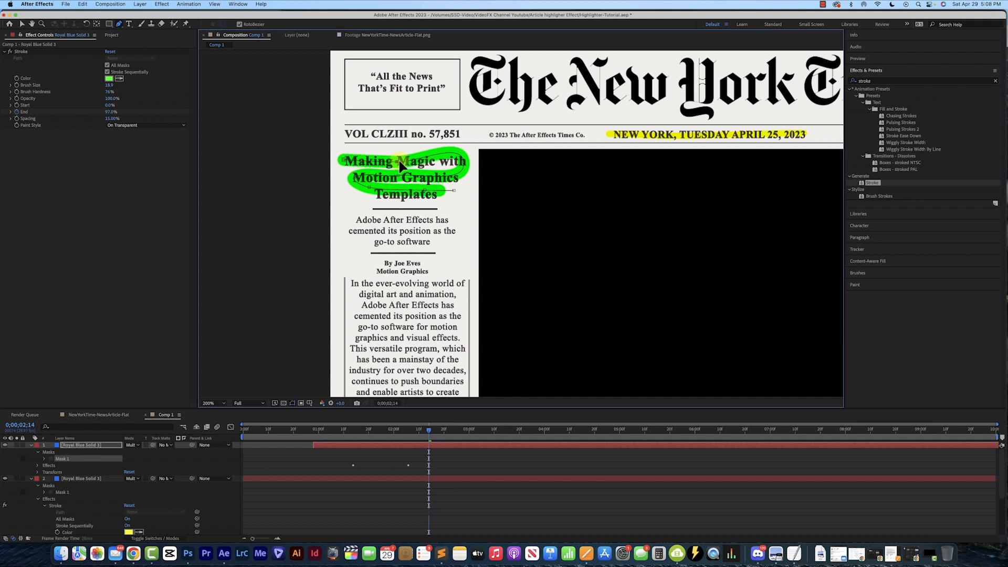
drag(463, 164, 464, 168)
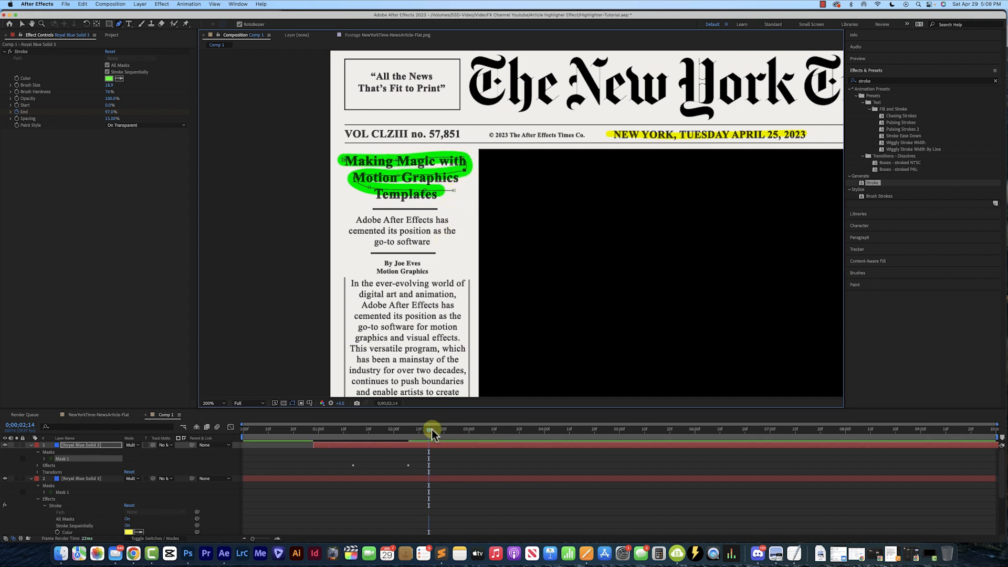
drag(432, 430, 248, 430)
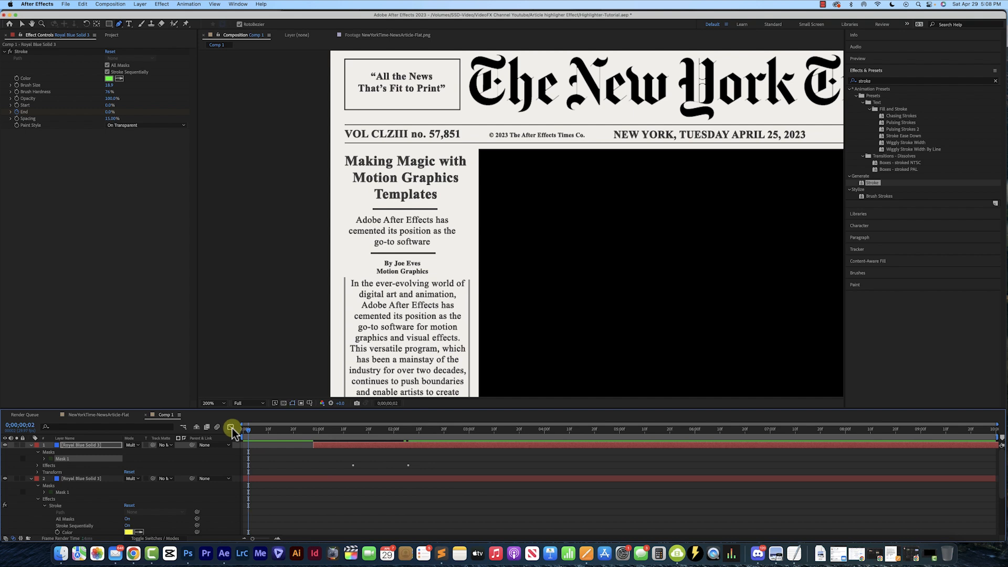
key(space)
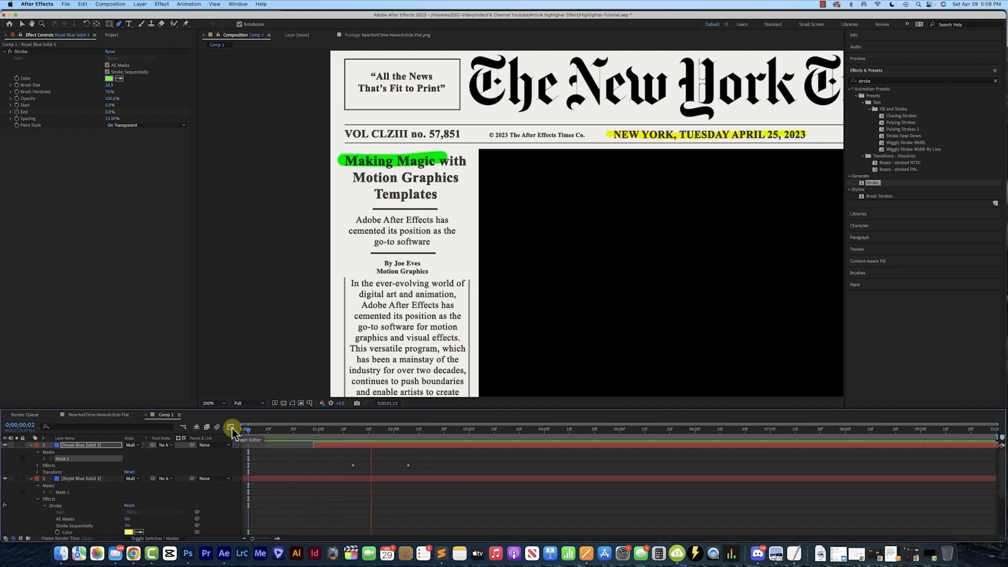